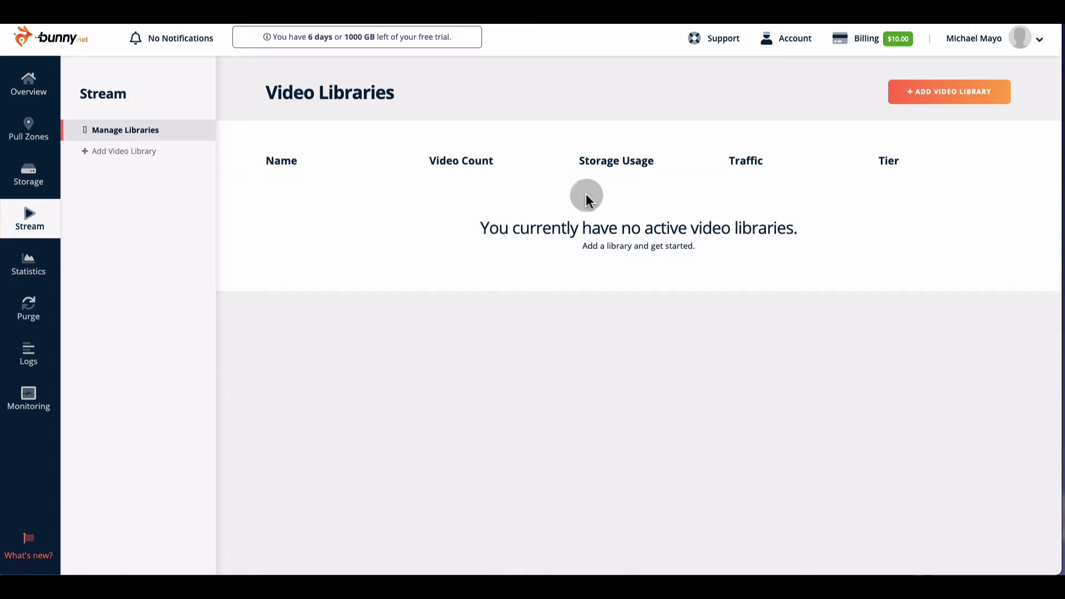
- Start a new video library and name it "Test"
click(923, 100)
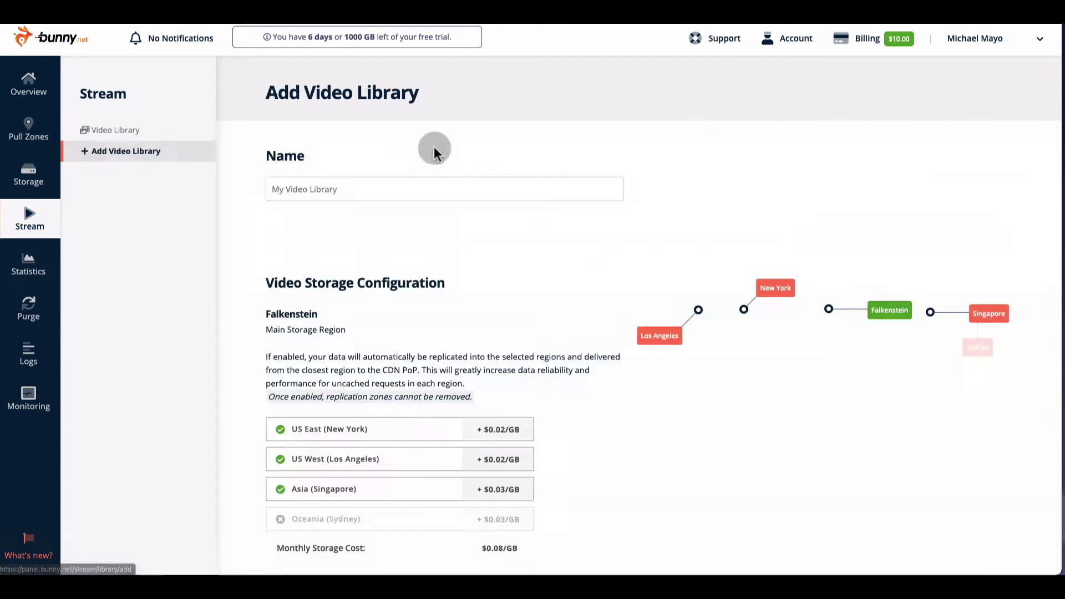
click(375, 192)
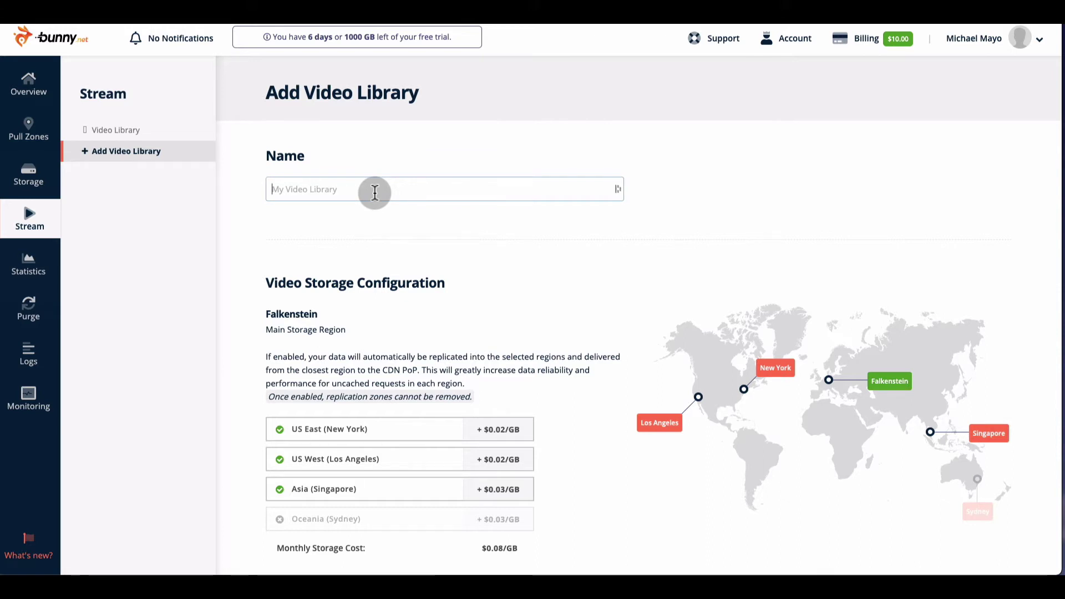
text(Test)
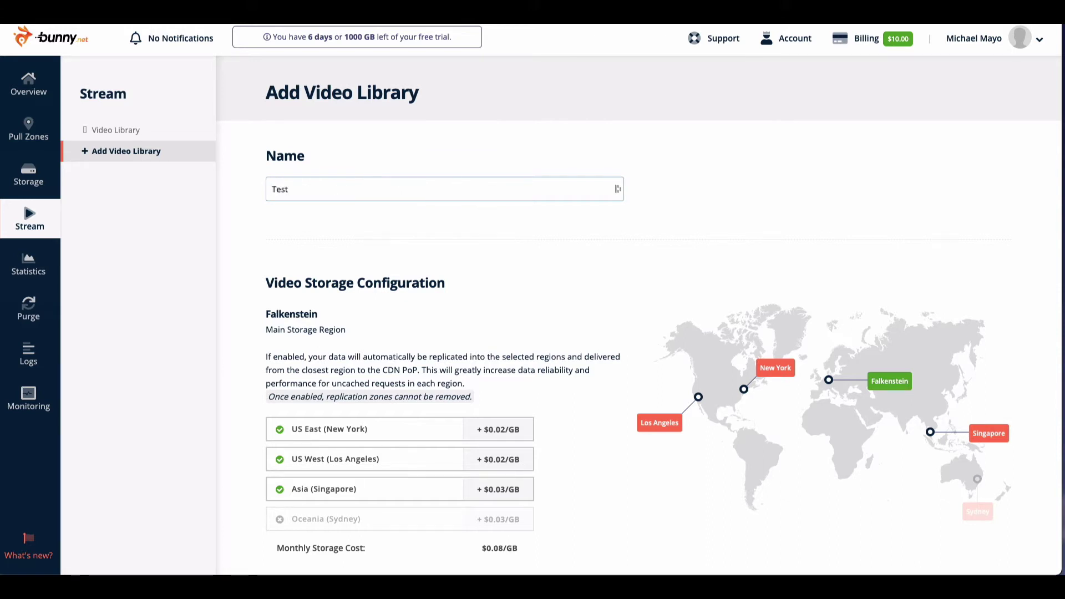
- Turn off Asia (Singapore) storage replication for the new library and create the library
scroll(544, 253, down, 1)
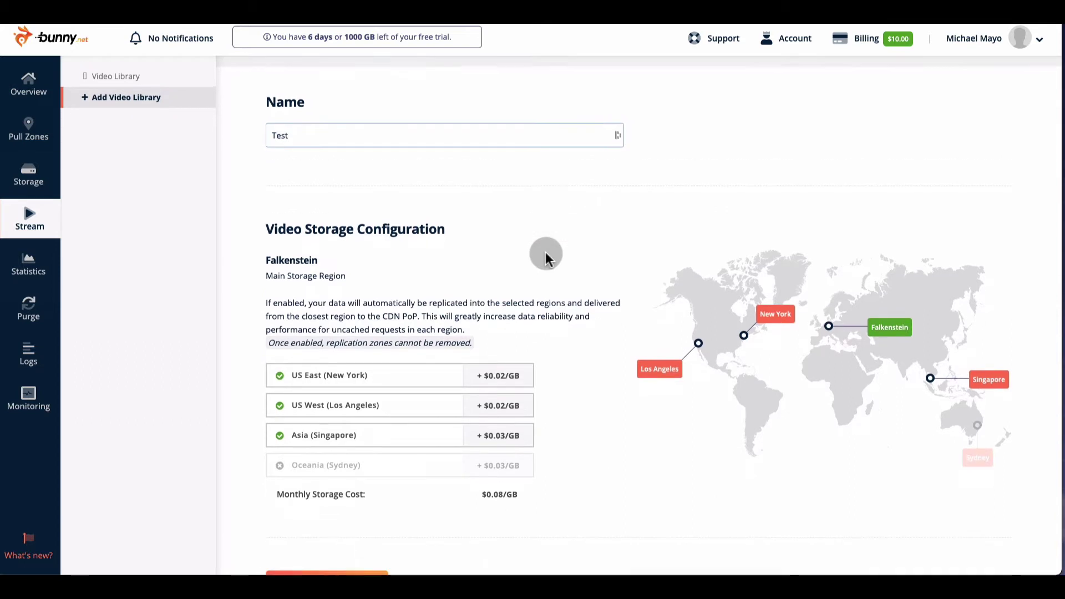
scroll(528, 251, down, 1)
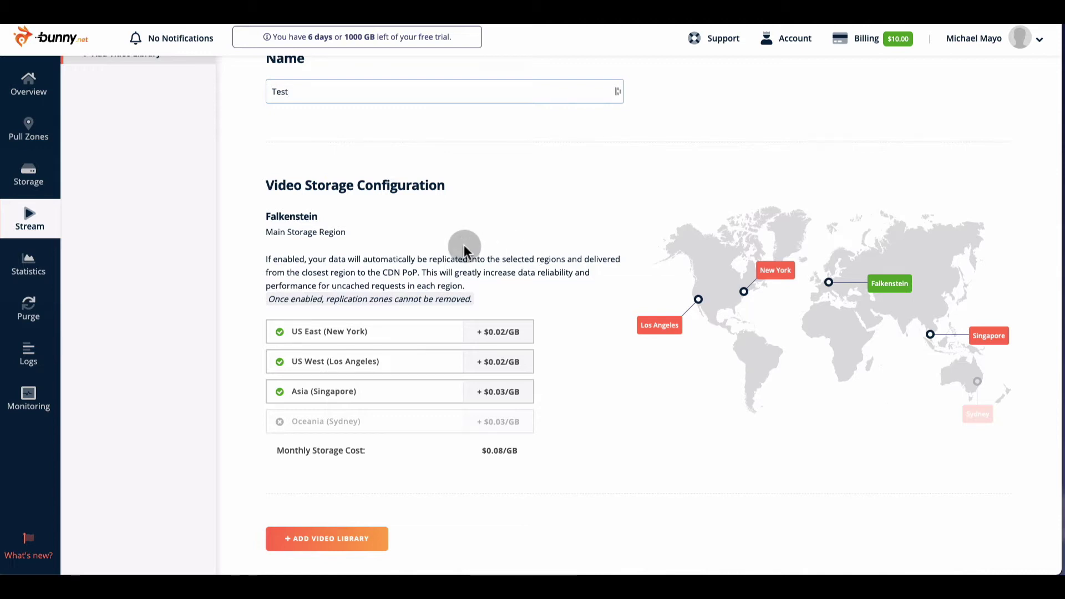
scroll(448, 245, down, 1)
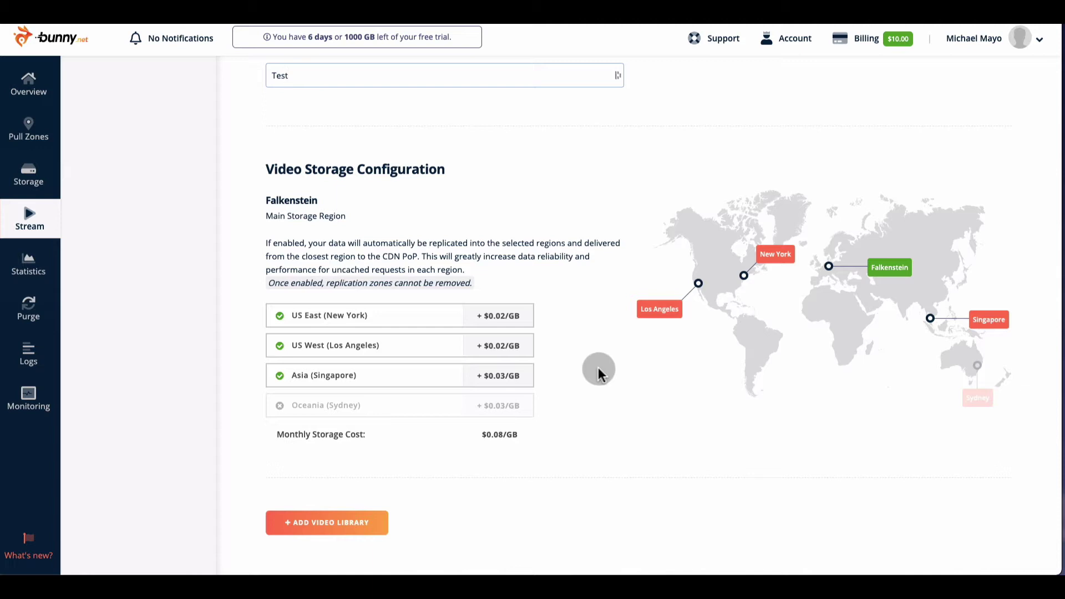
click(400, 377)
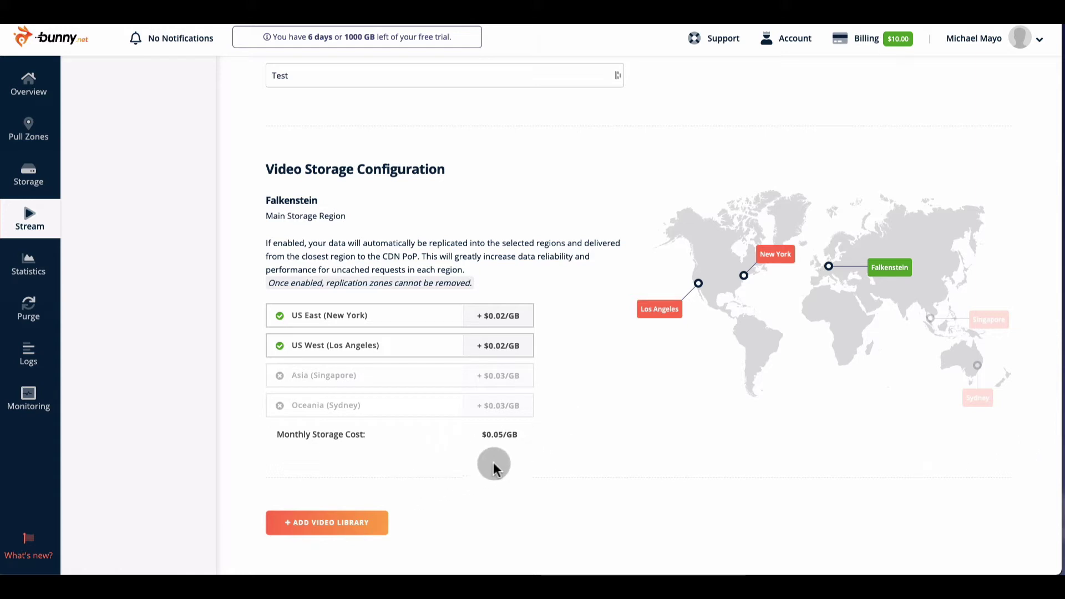
scroll(493, 467, down, 1)
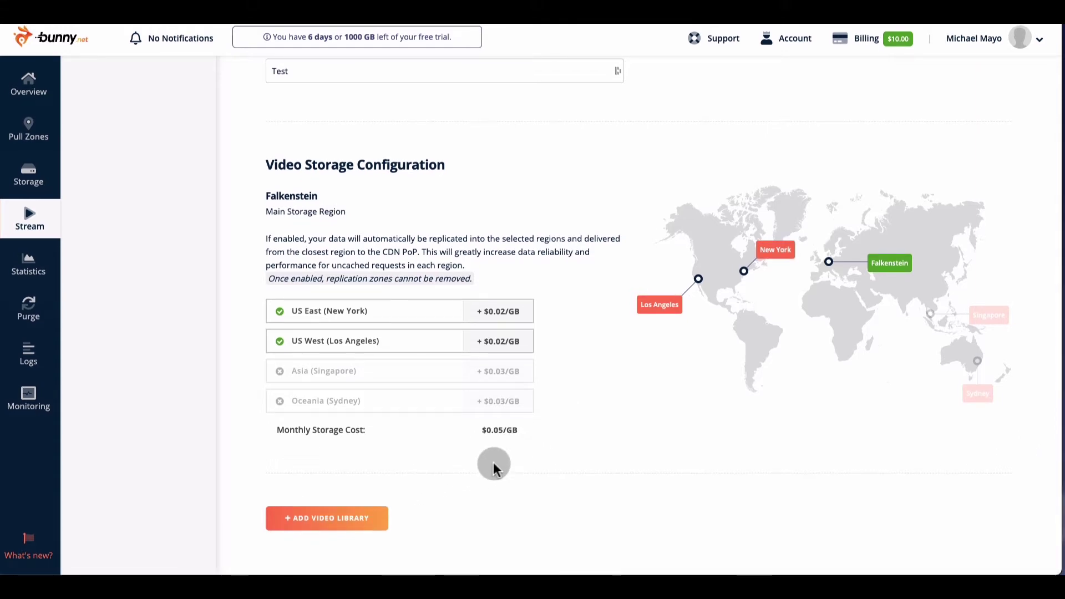
scroll(352, 524, up, 1)
click(352, 523)
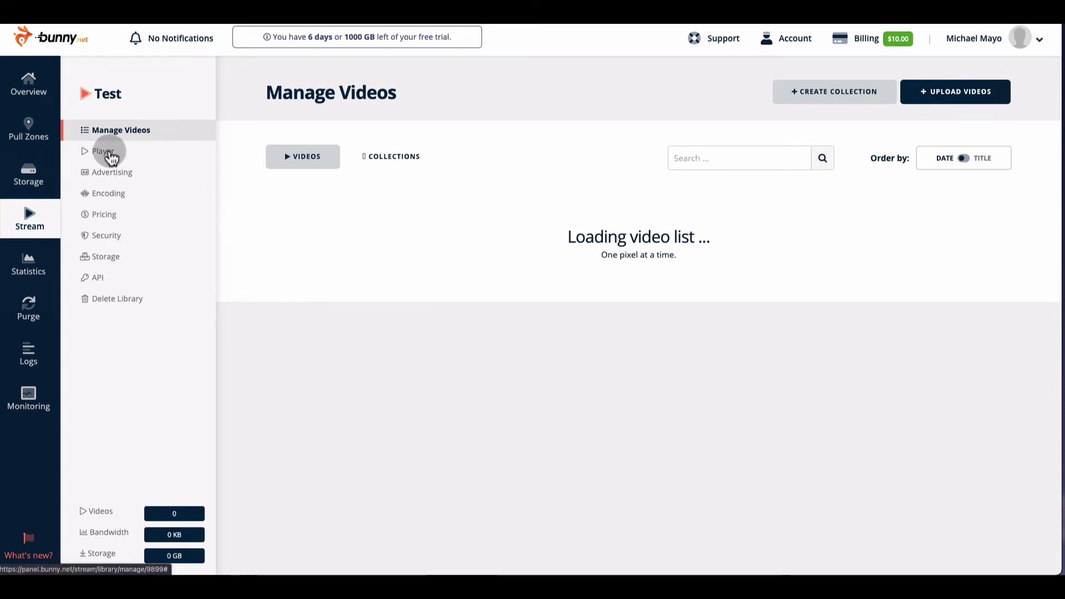
- Set the primary player color of the Test library to the light blue #6fa8dc
click(111, 158)
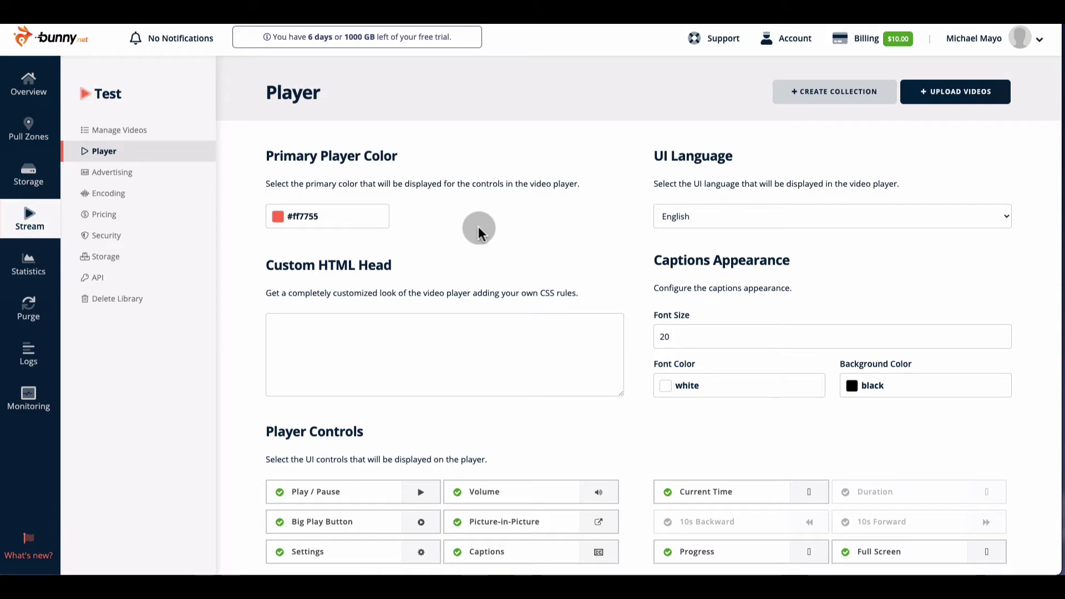
scroll(486, 225, down, 1)
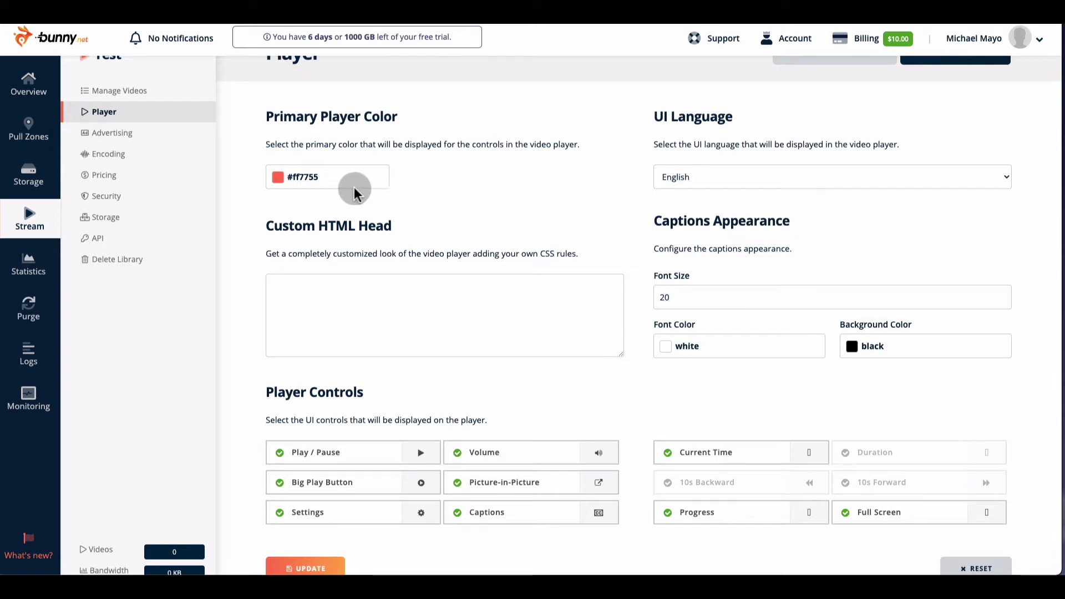
click(290, 177)
click(359, 244)
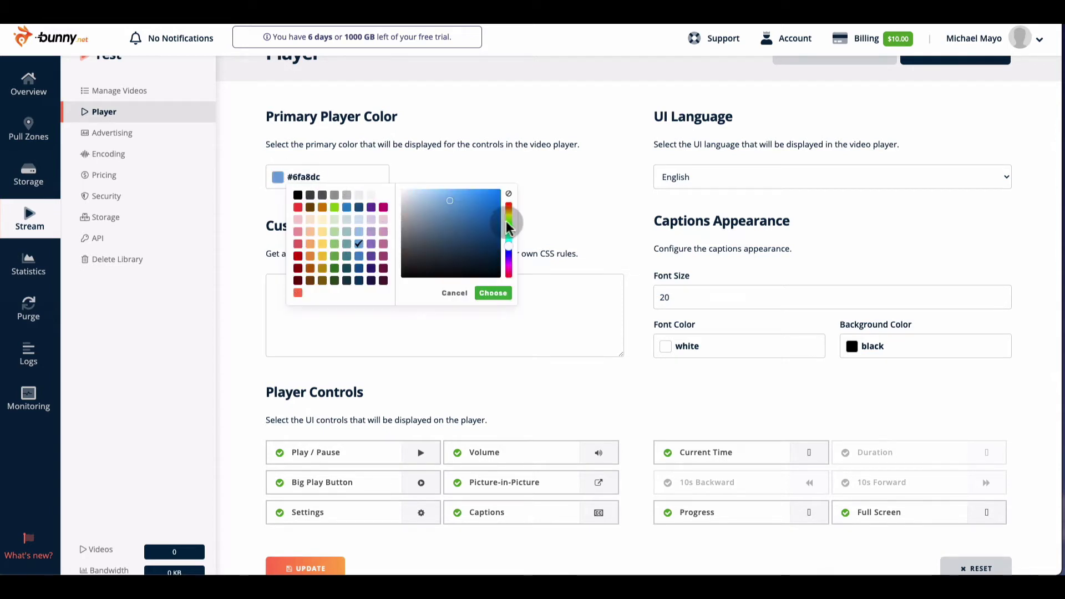
click(541, 219)
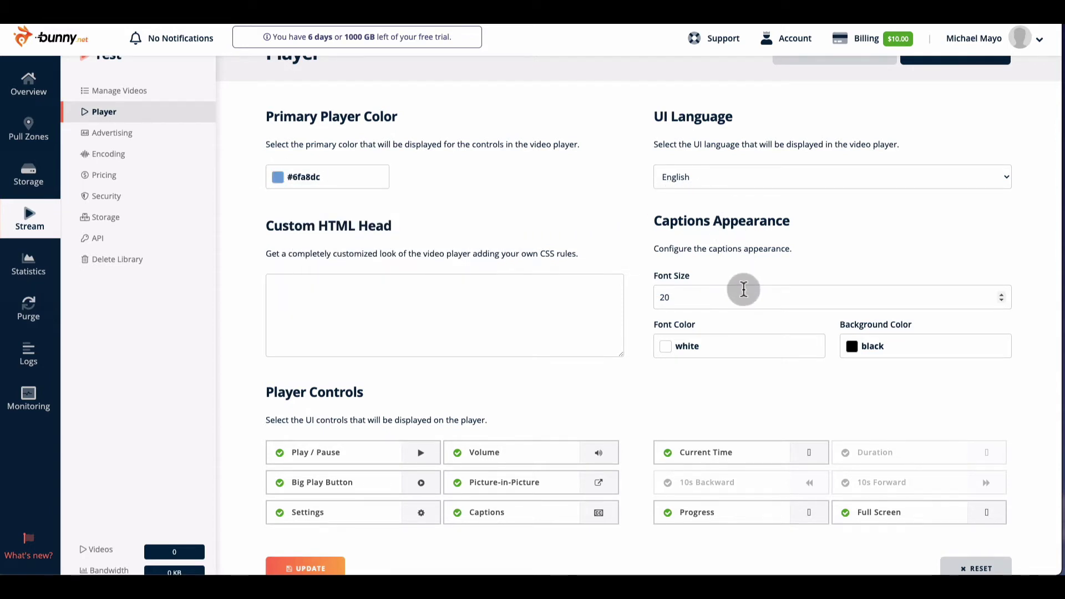
- Enable the 10s Backward, 10s Forward and Duration player controls and save the player settings
scroll(742, 288, down, 1)
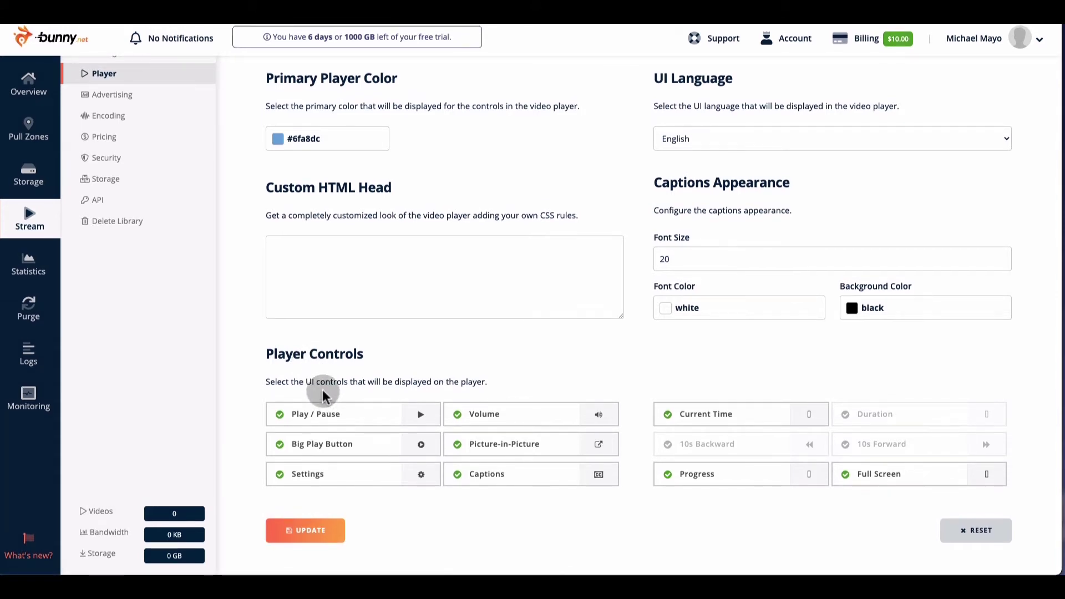
scroll(330, 413, up, 1)
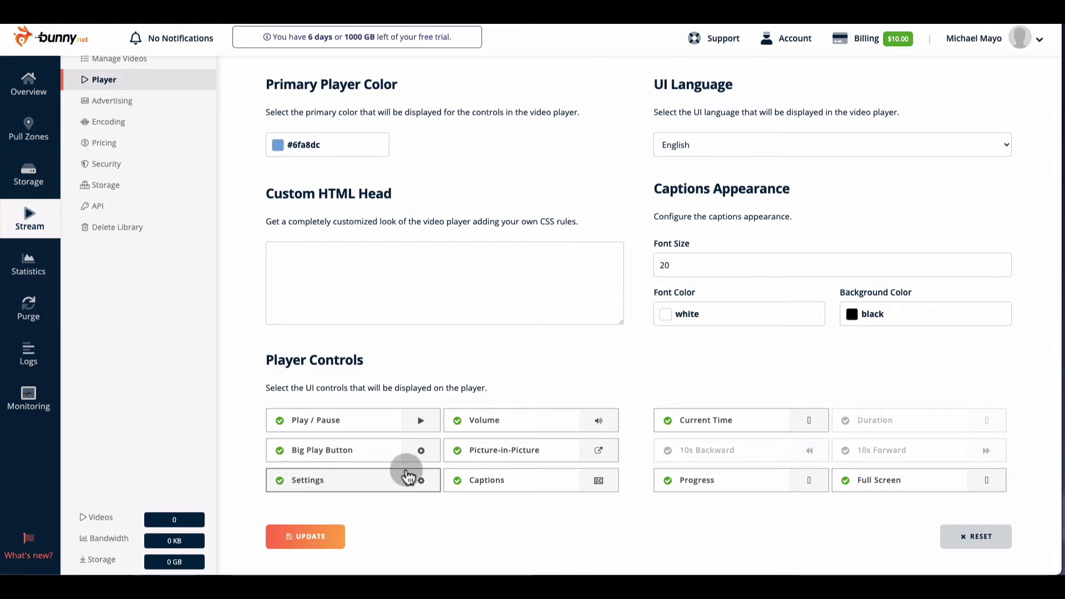
click(480, 427)
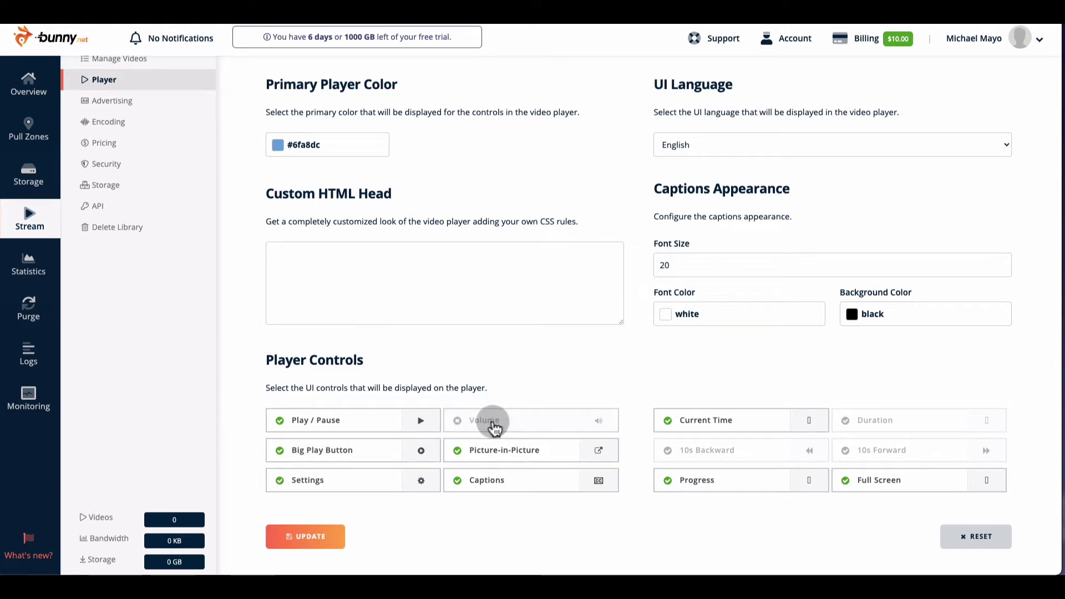
click(493, 424)
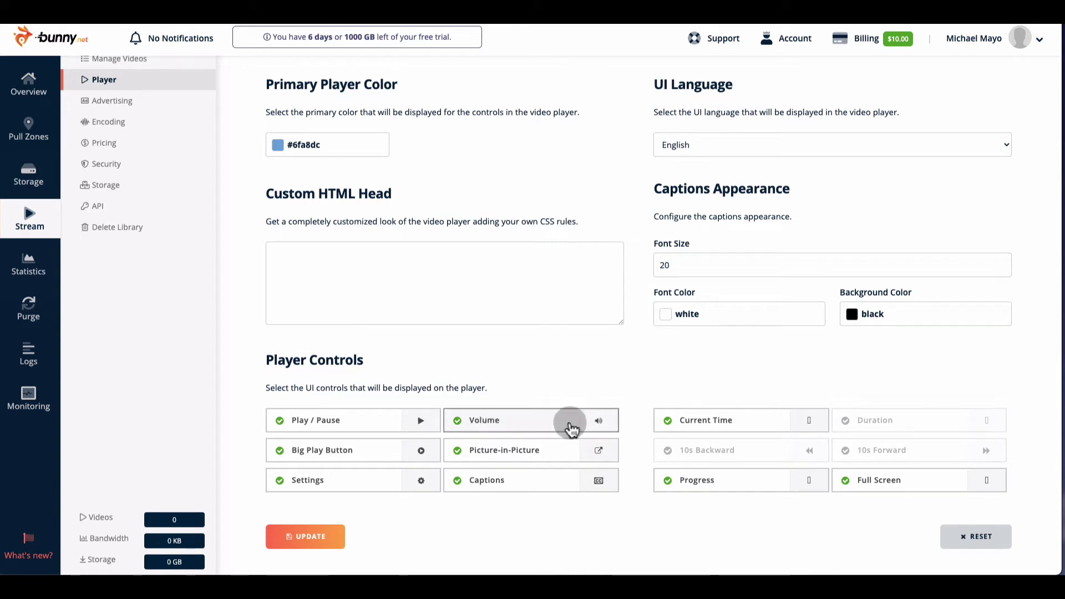
click(687, 454)
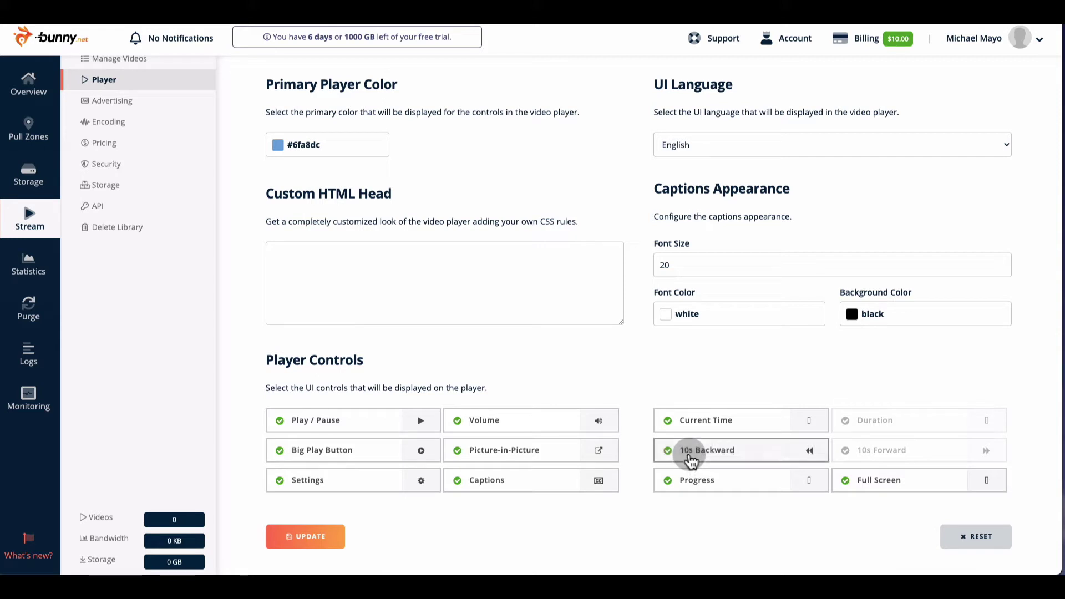
click(874, 458)
click(875, 427)
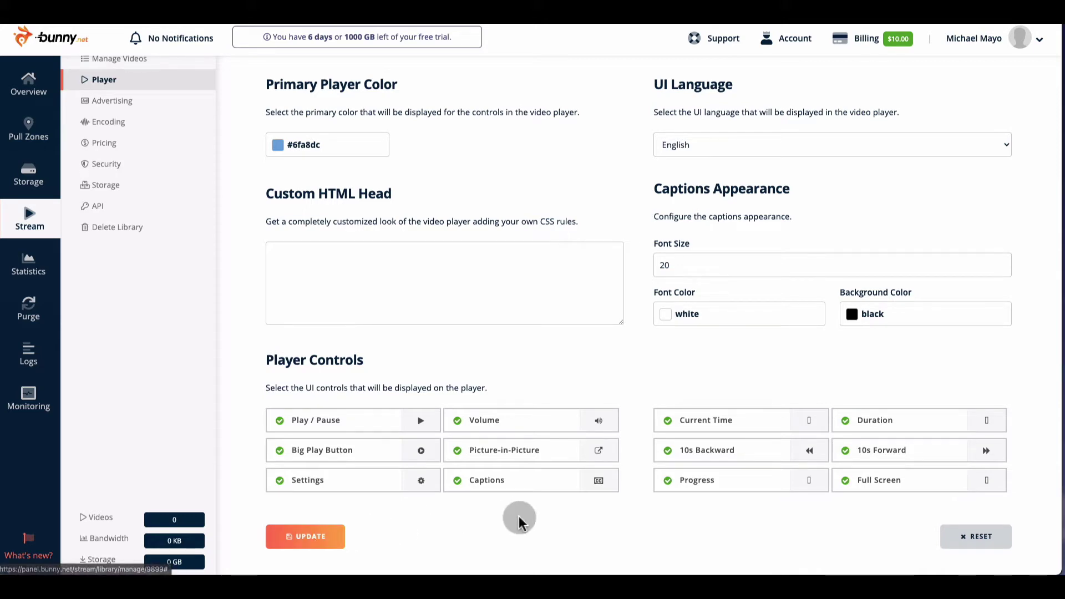
click(337, 534)
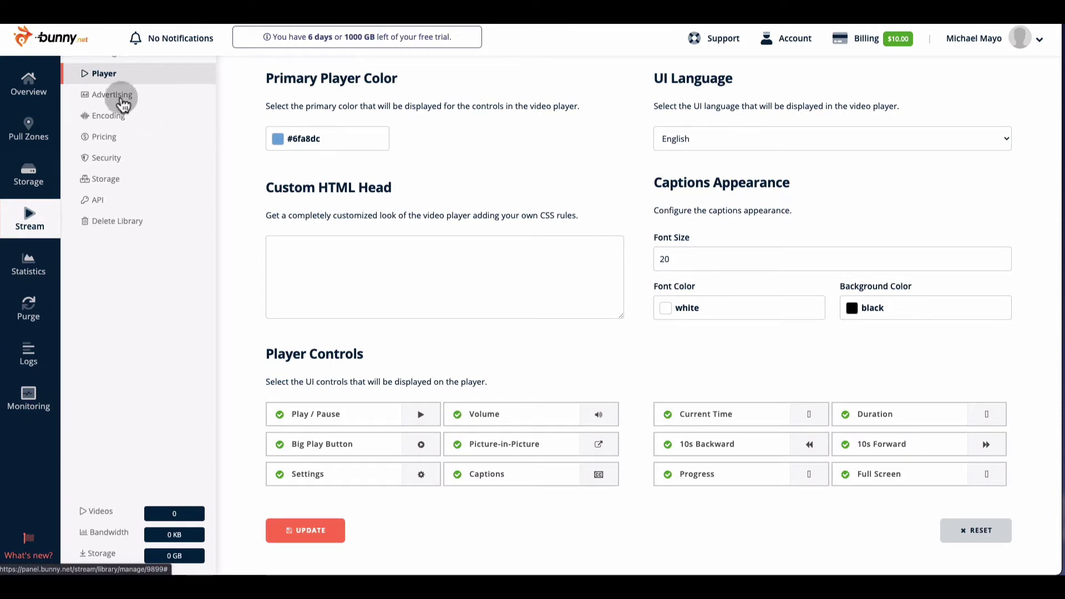
- View the advertising options and turn off Keep Original Files in the library's encoding settings
click(113, 95)
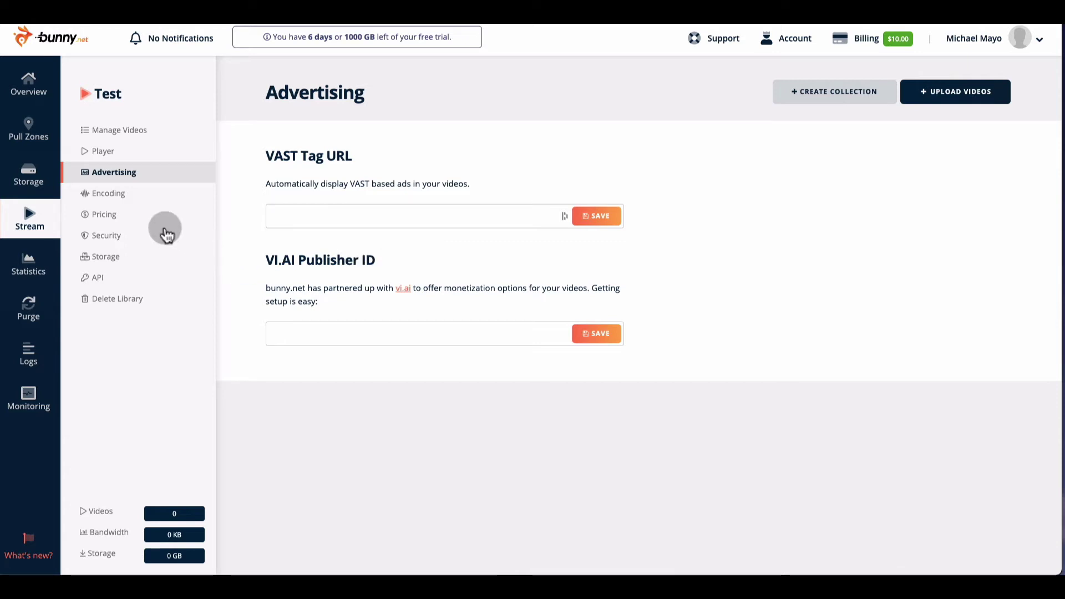
click(114, 193)
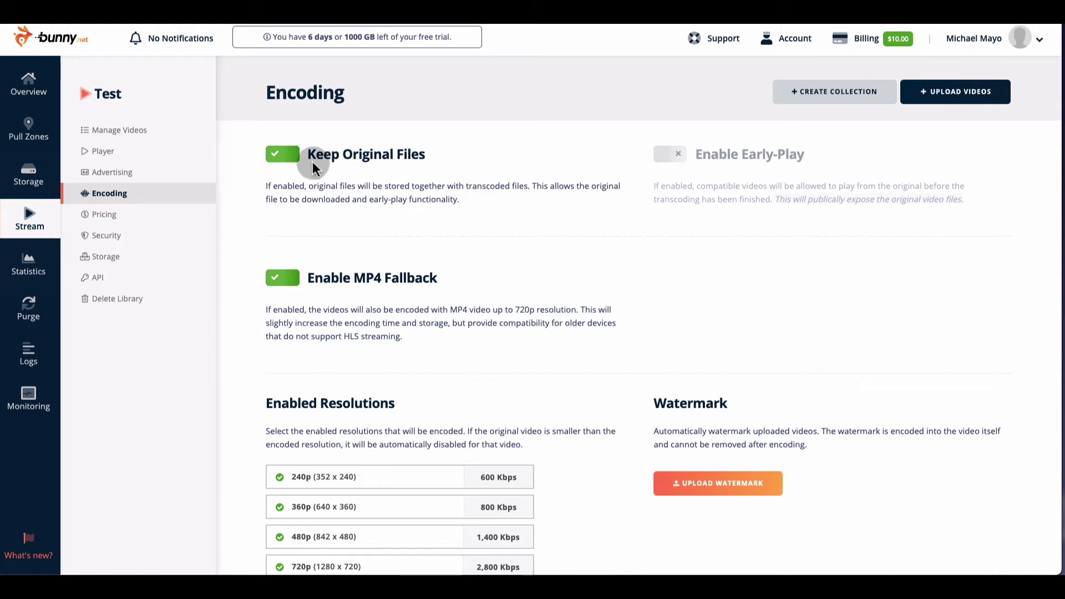
click(282, 154)
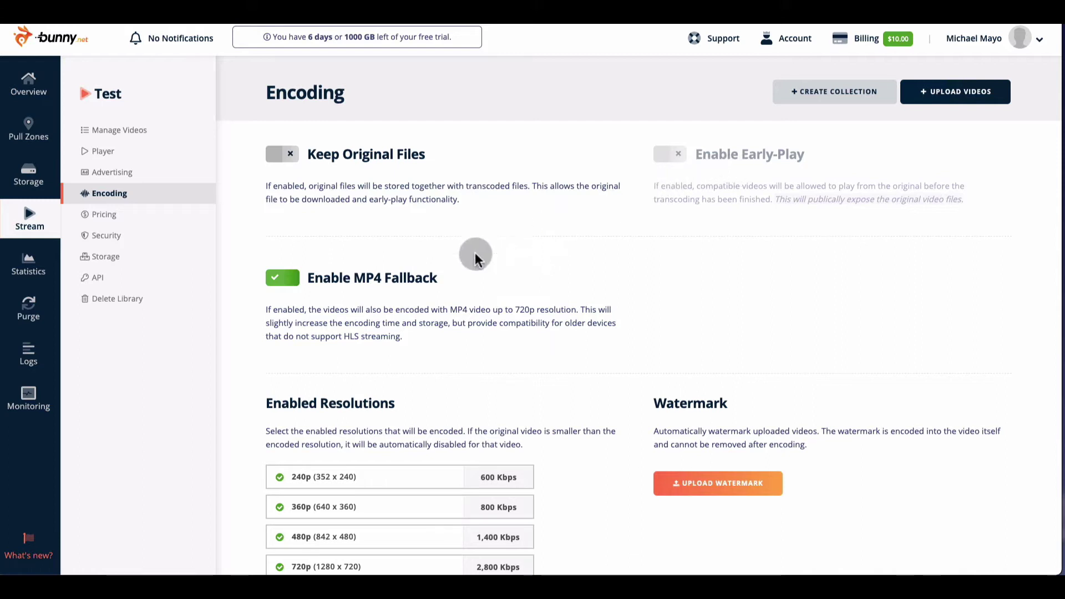
- Disable the 240p, 360p and 480p resolutions for video encoding
scroll(358, 291, down, 1)
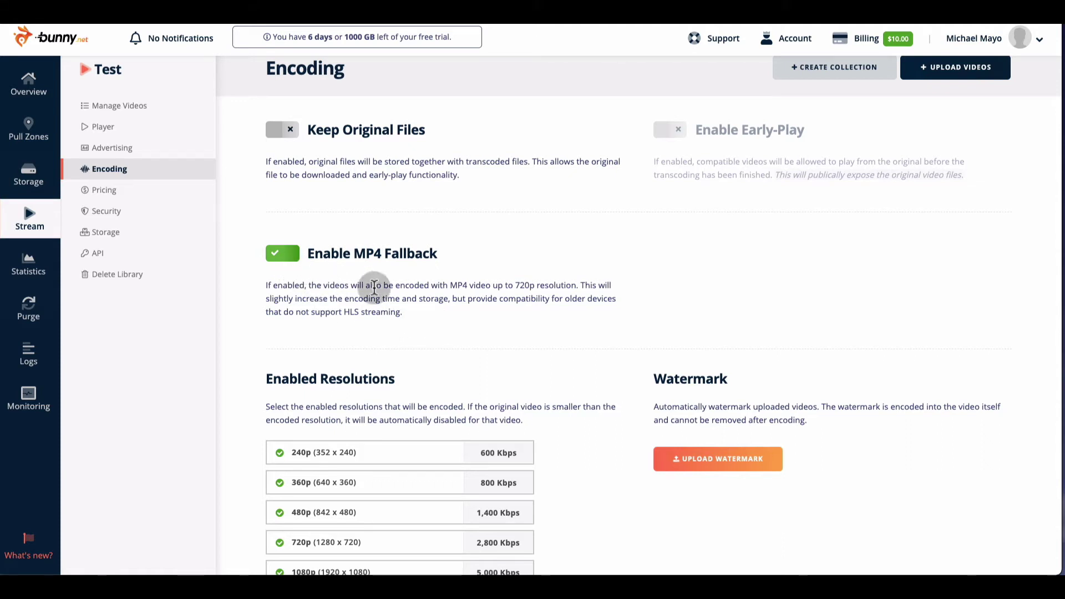
scroll(454, 322, down, 1)
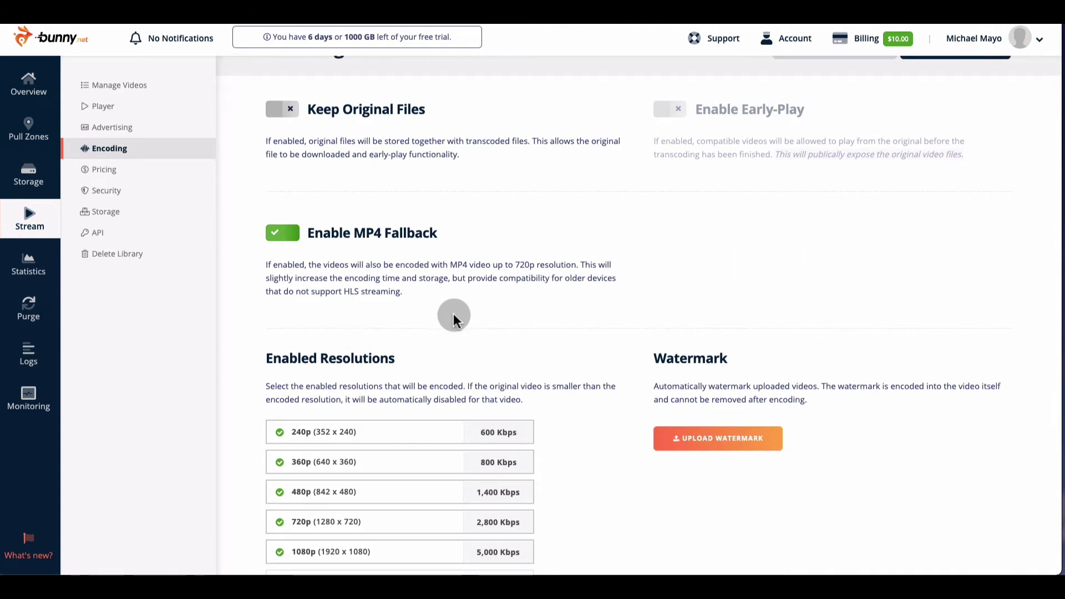
scroll(454, 314, down, 3)
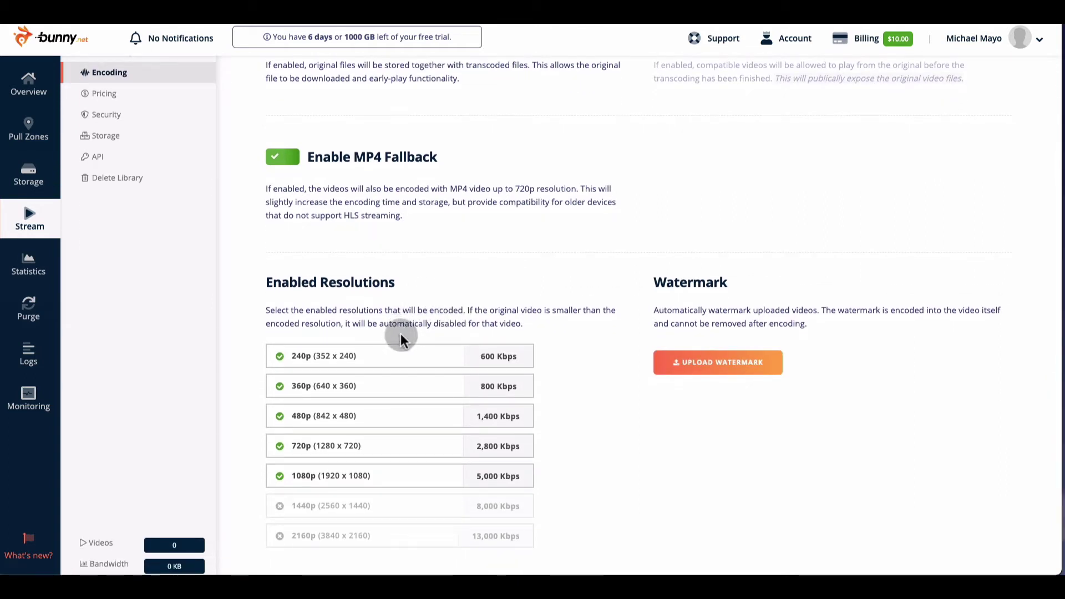
scroll(399, 359, down, 1)
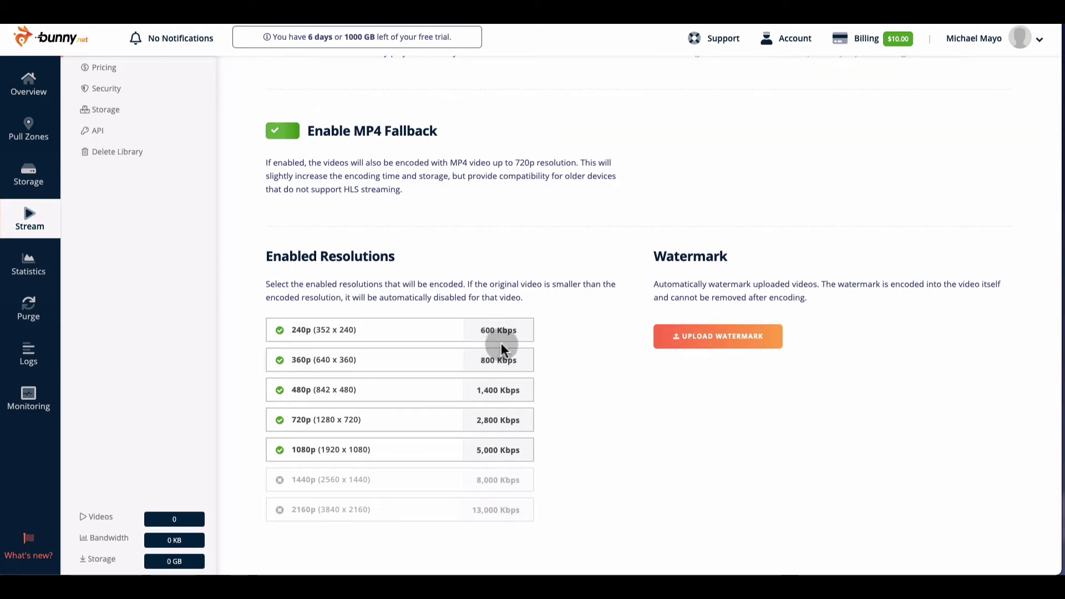
click(382, 336)
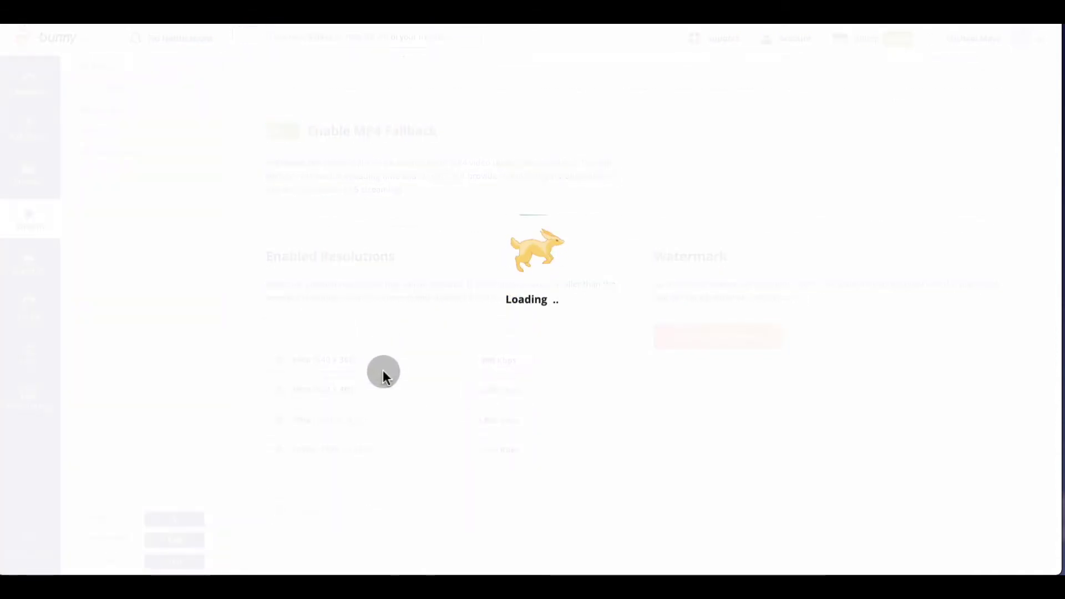
click(385, 365)
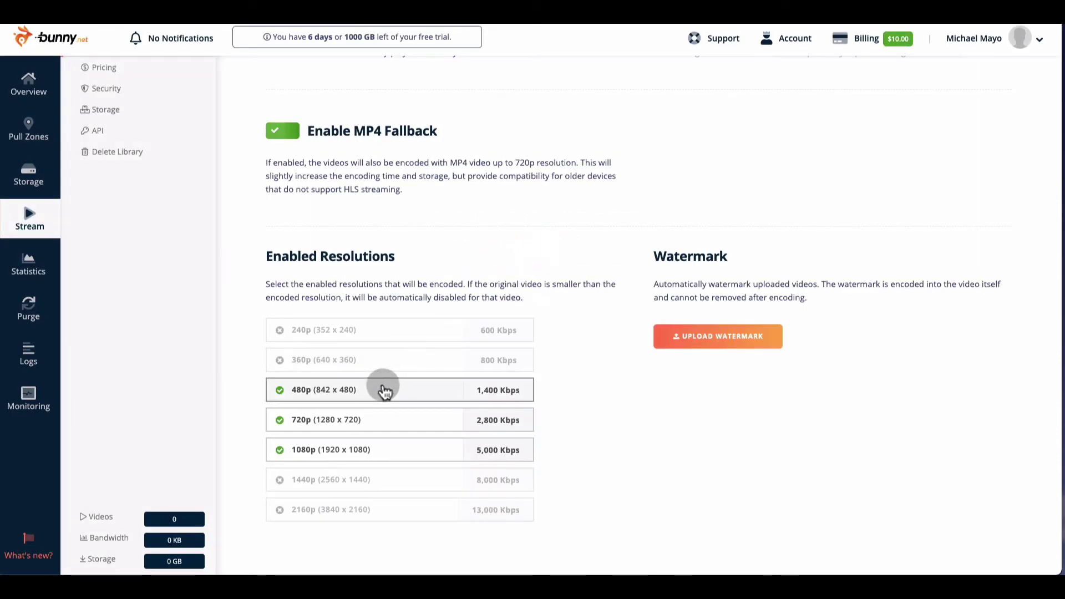
click(383, 389)
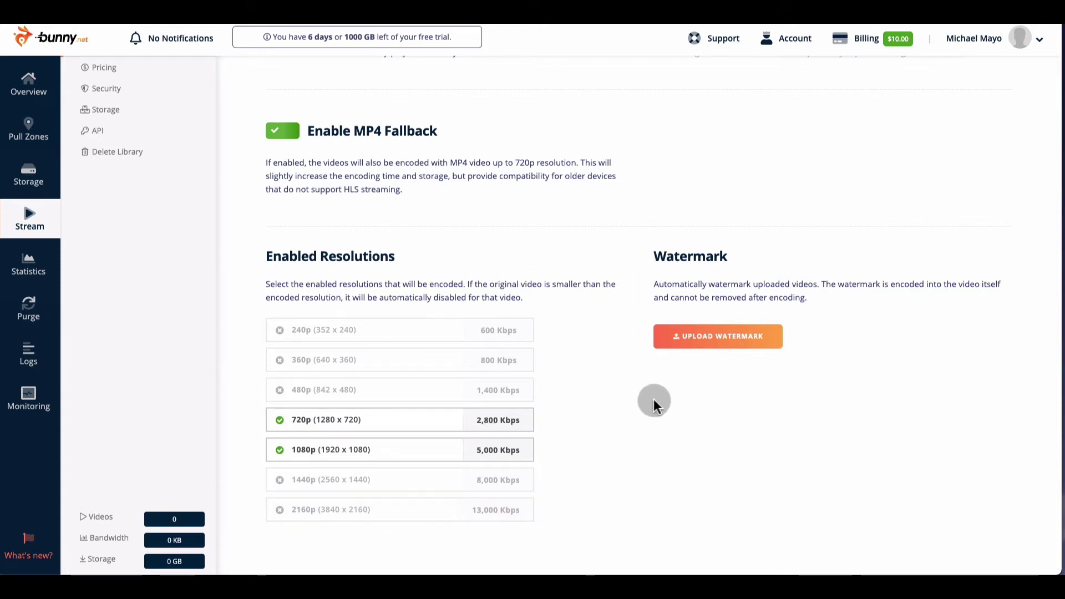
- Upload the hockey logo PNG from the Desktop as the watermark and place it in the lower-right corner of the video preview
click(633, 364)
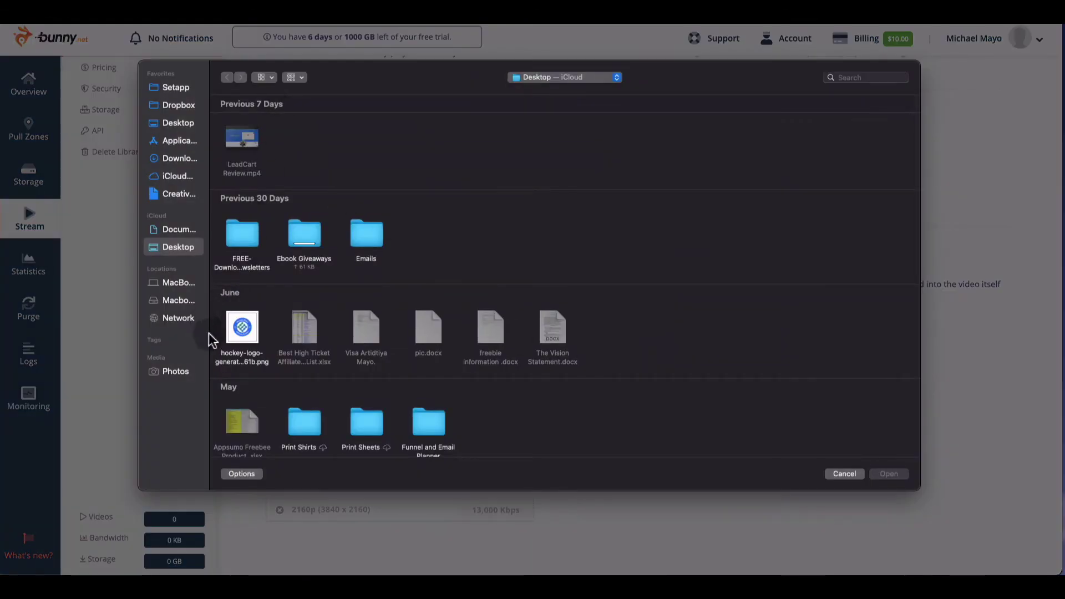
click(242, 330)
click(890, 474)
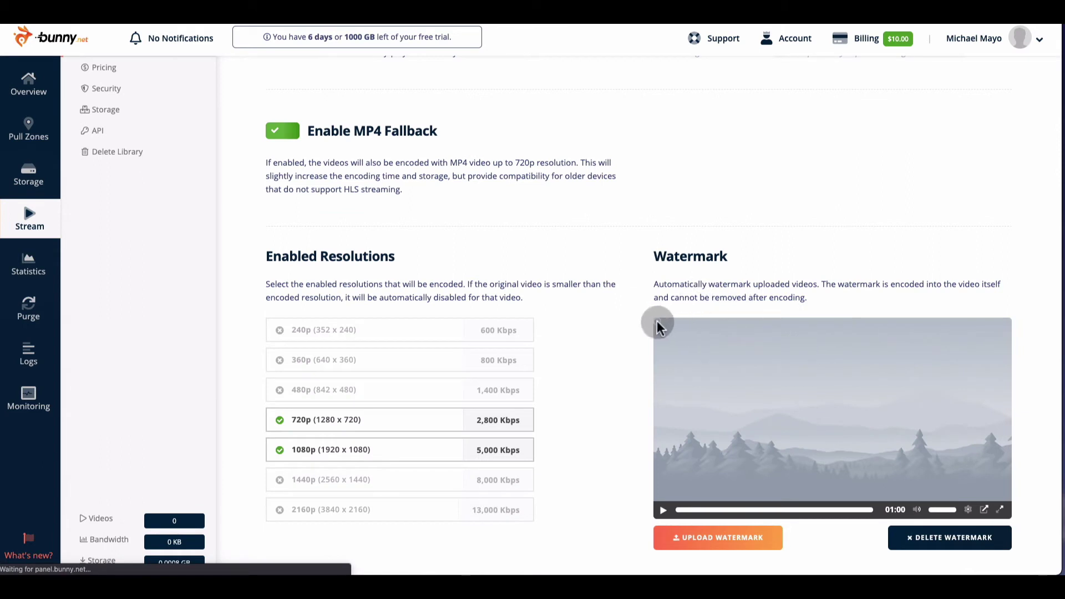
drag(693, 334, 986, 488)
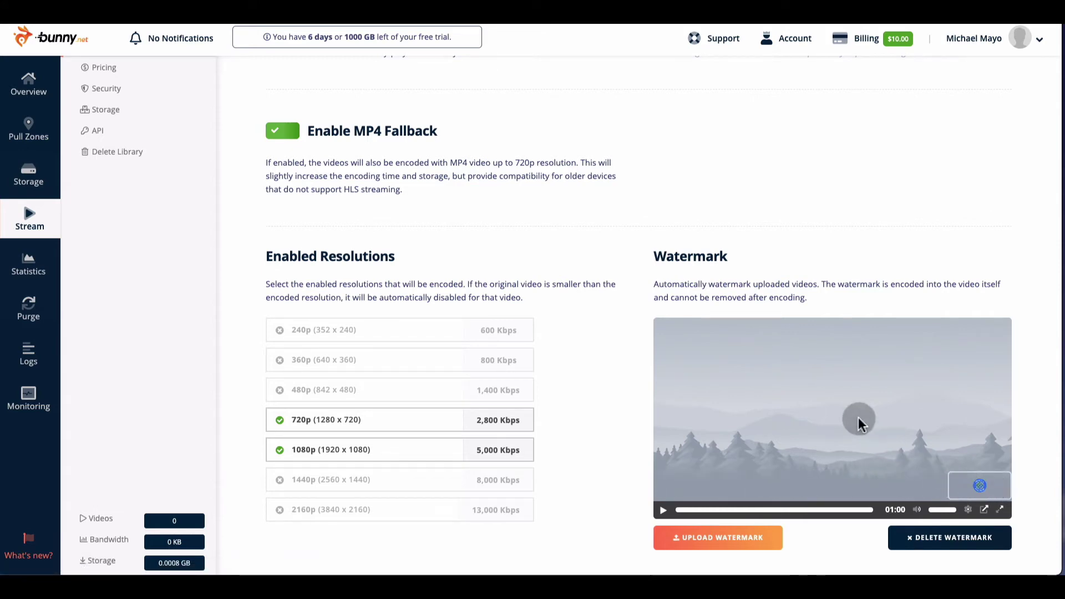
scroll(564, 421, down, 1)
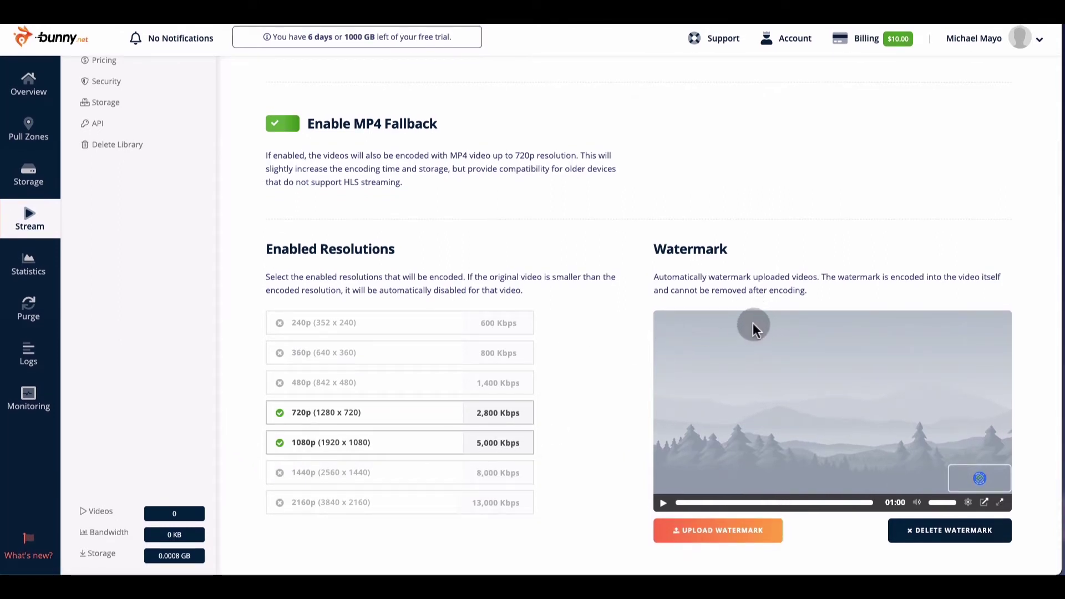
scroll(174, 153, up, 3)
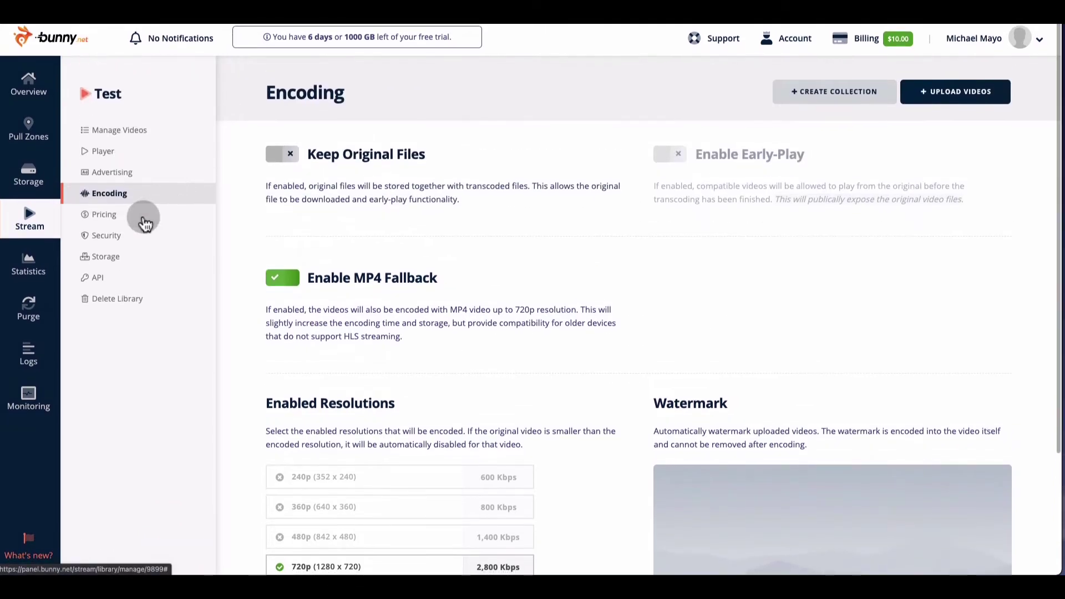
- Check the library's pricing tiers and turn off Enable Direct Play in its security settings
click(114, 217)
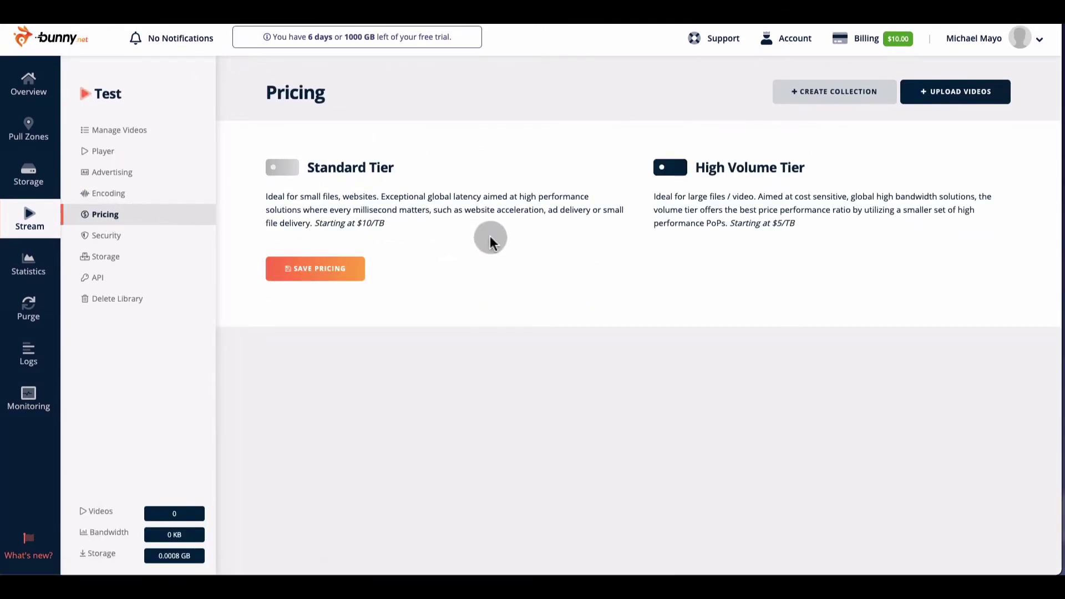
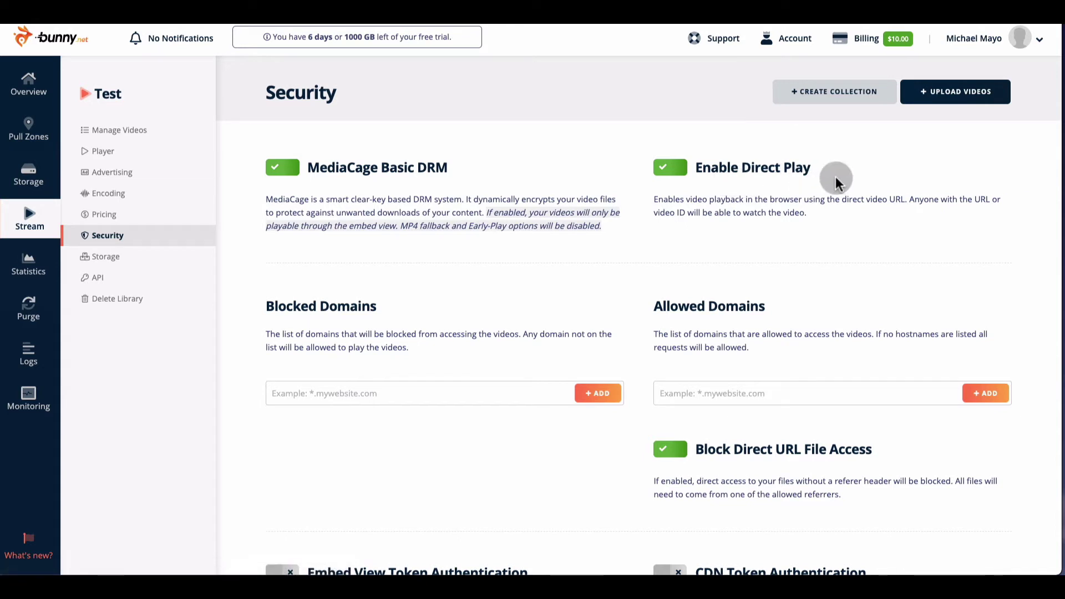
click(670, 170)
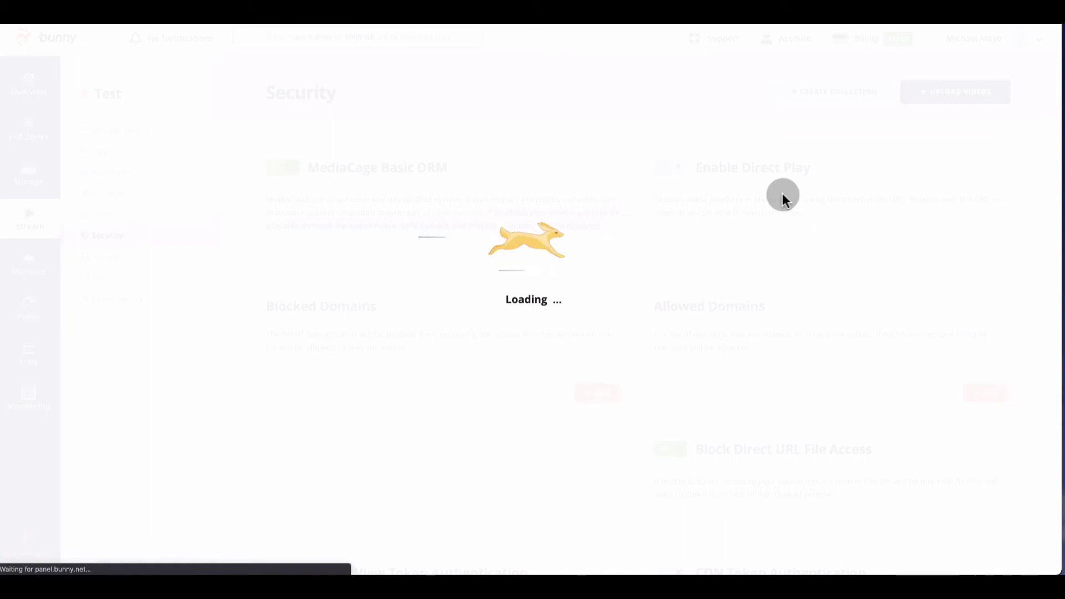
- Review the domain restrictions, direct URL file access and token authentication options, plus the library's GEO replication storage settings
scroll(782, 191, down, 2)
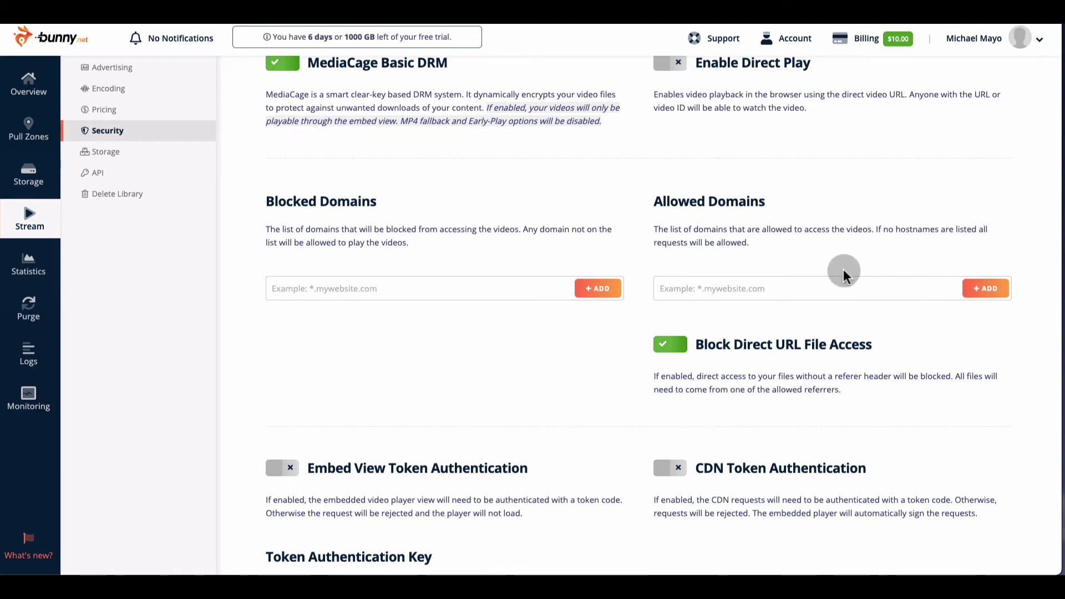
scroll(835, 277, down, 1)
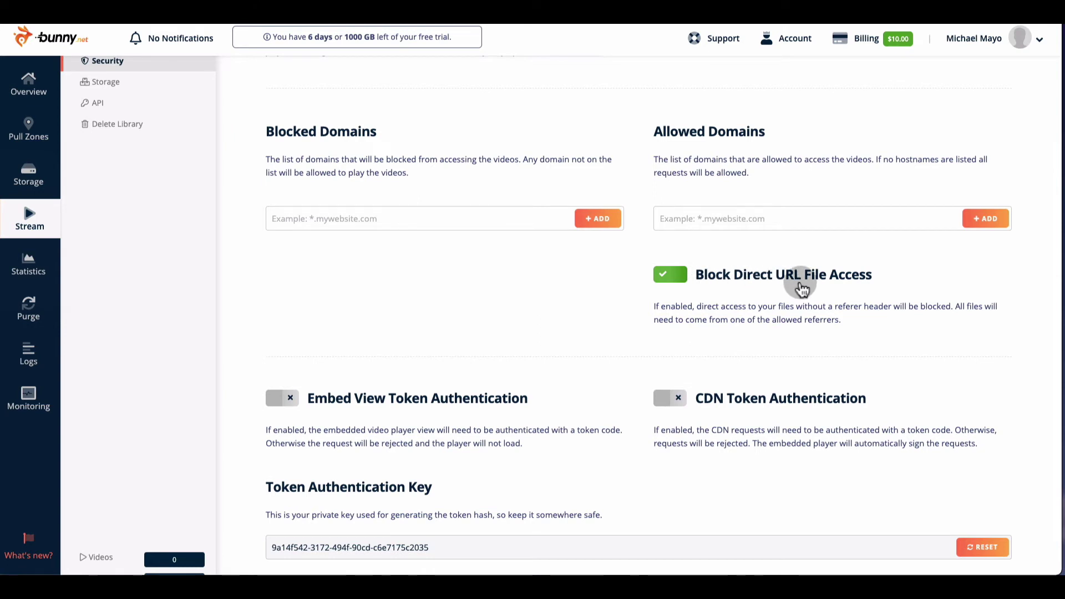
scroll(463, 289, down, 1)
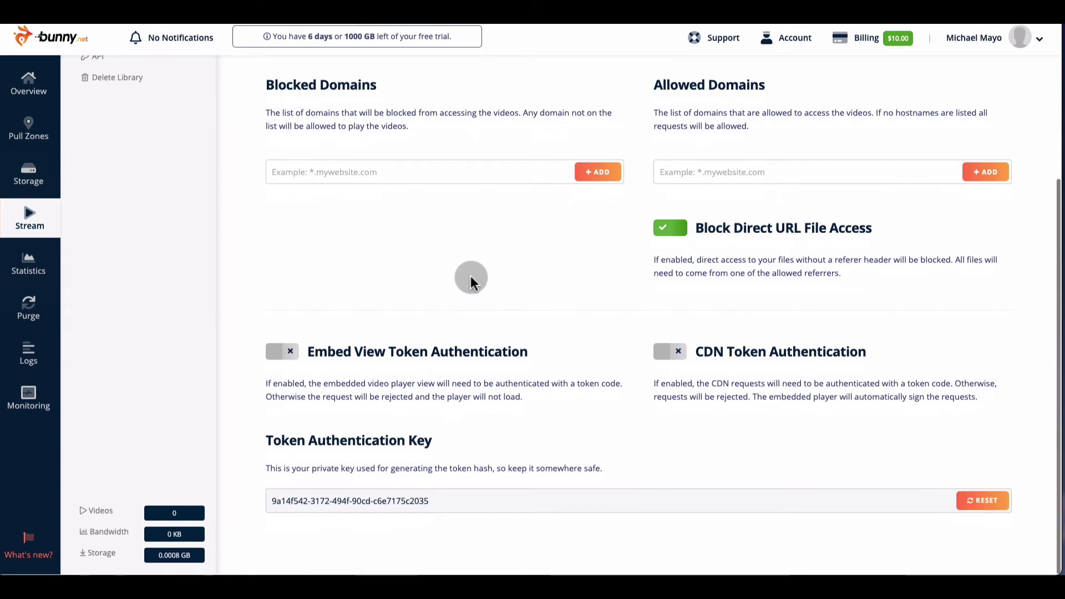
scroll(471, 281, up, 1)
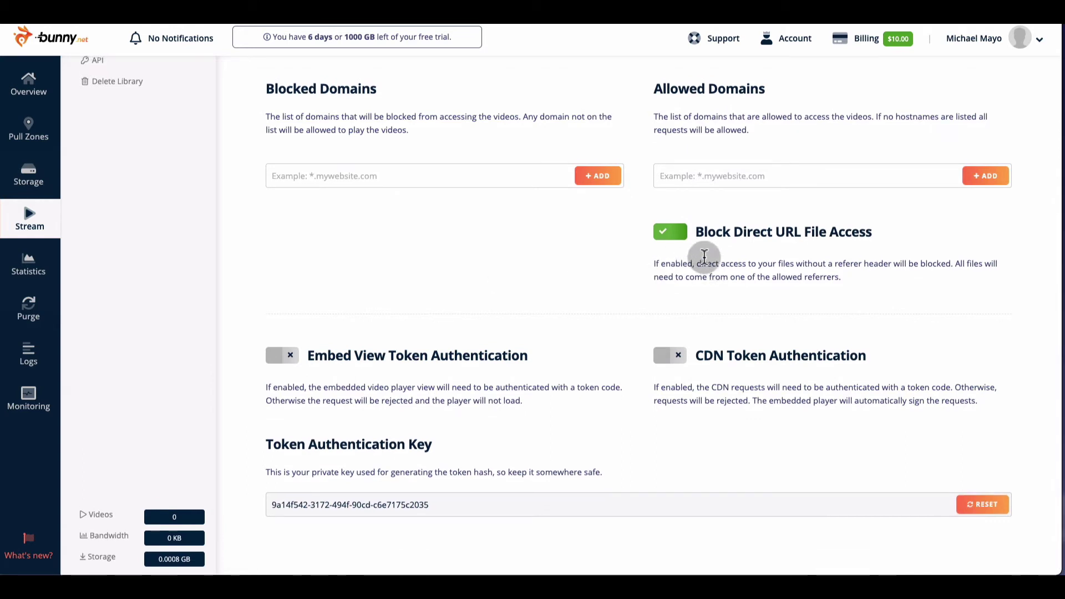
scroll(553, 270, down, 1)
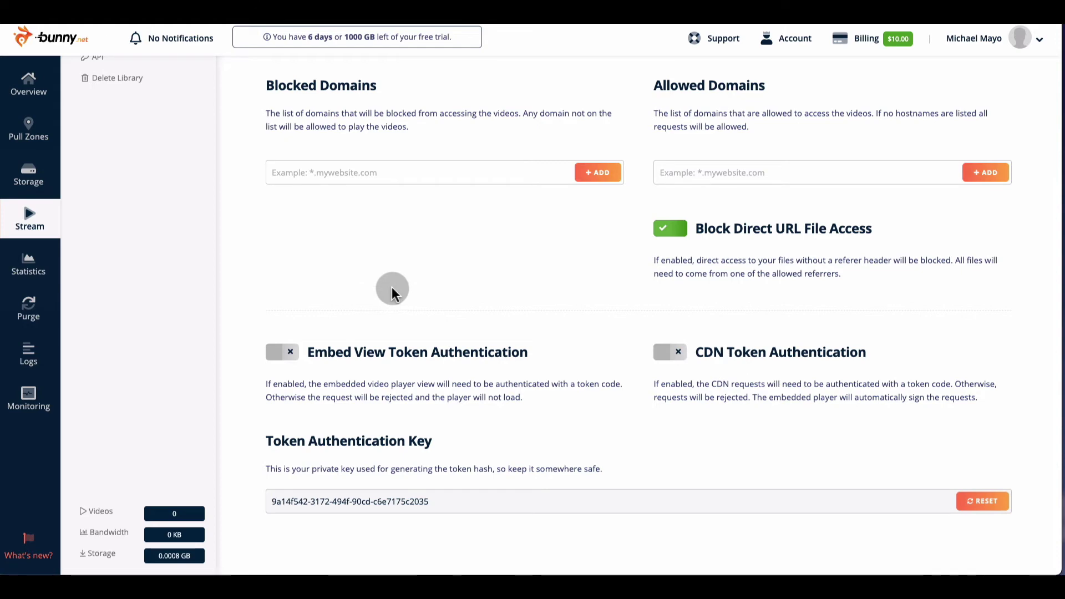
scroll(392, 291, up, 10)
click(97, 257)
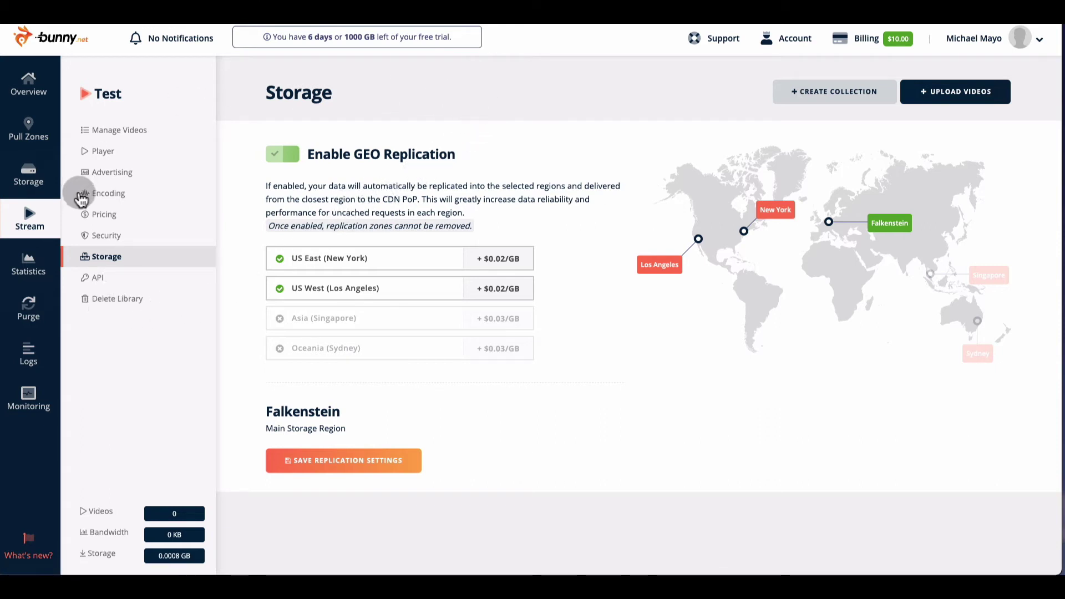
- Upload the LeadCart Review.mp4 video from the Desktop to the Test library
click(931, 99)
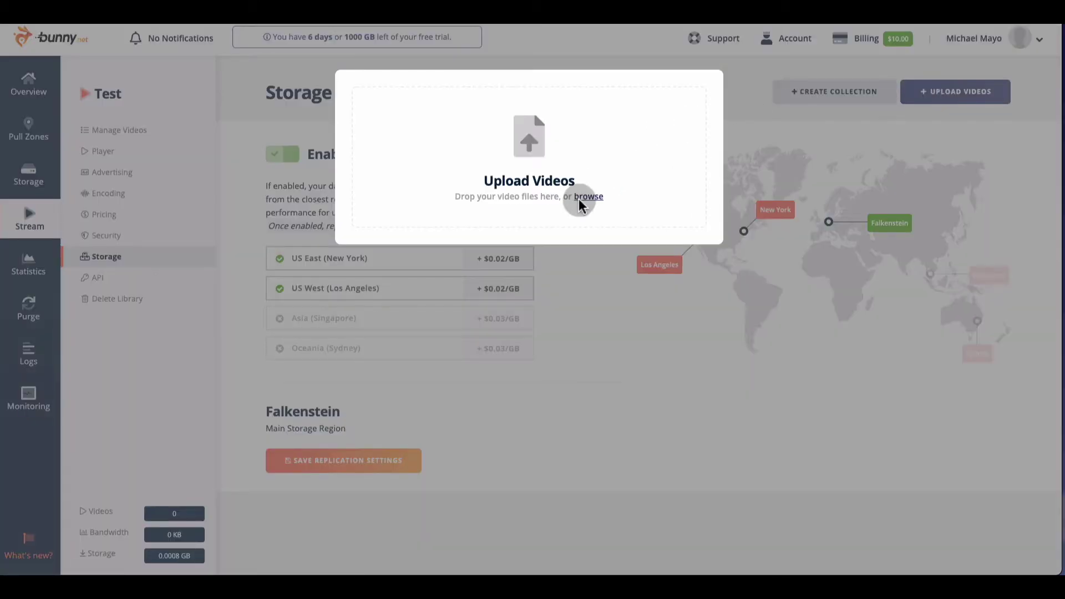
click(583, 198)
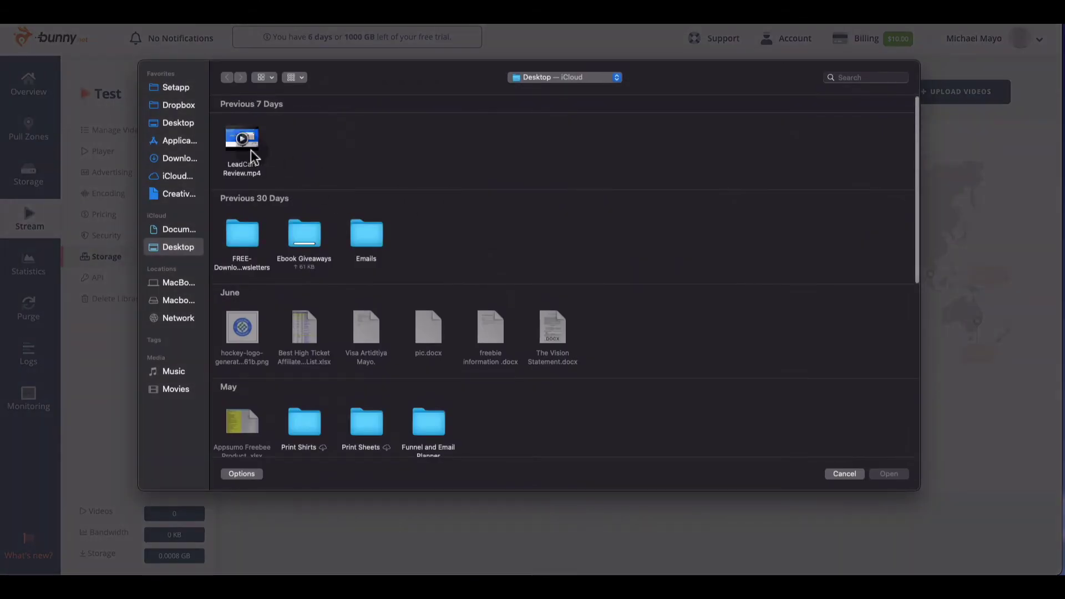
click(250, 150)
click(893, 473)
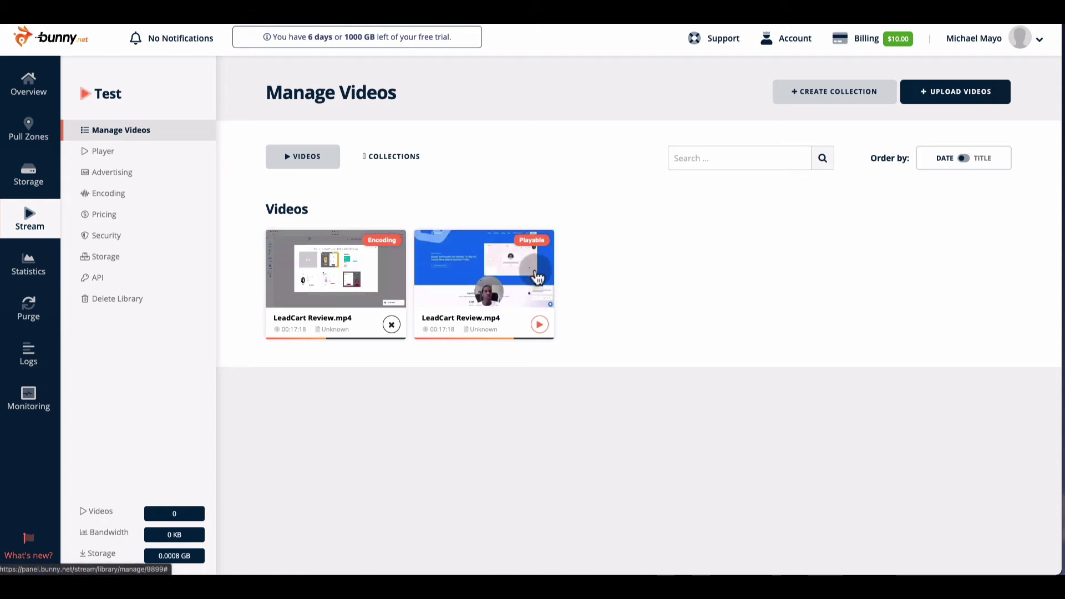
- Open the details of the playable LeadCart Review.mp4 video and set its thumbnail to the first suggested frame, showing the data overview
click(469, 270)
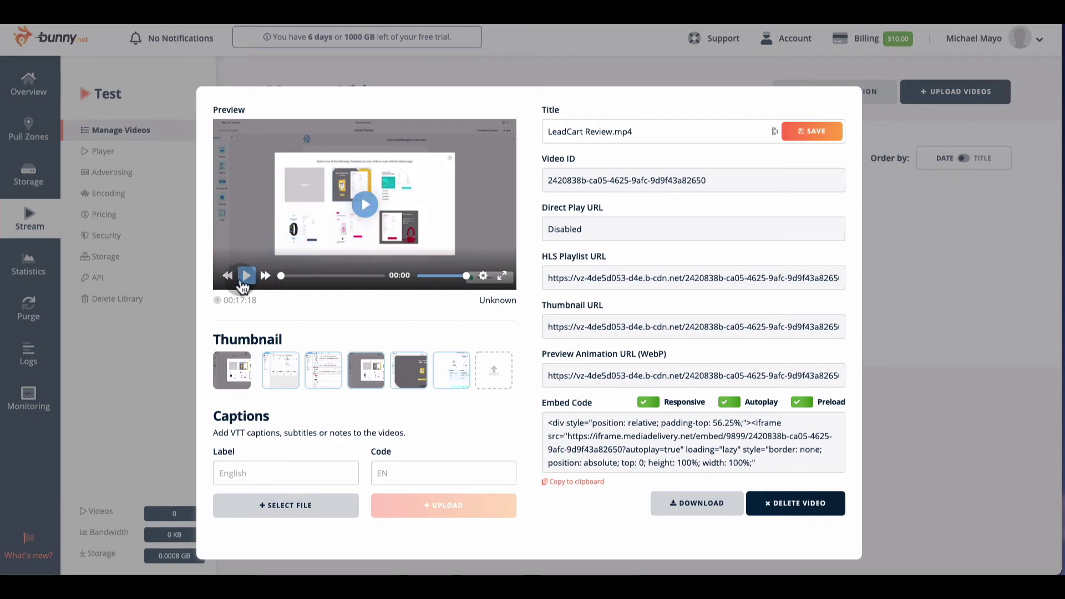
scroll(467, 287, down, 1)
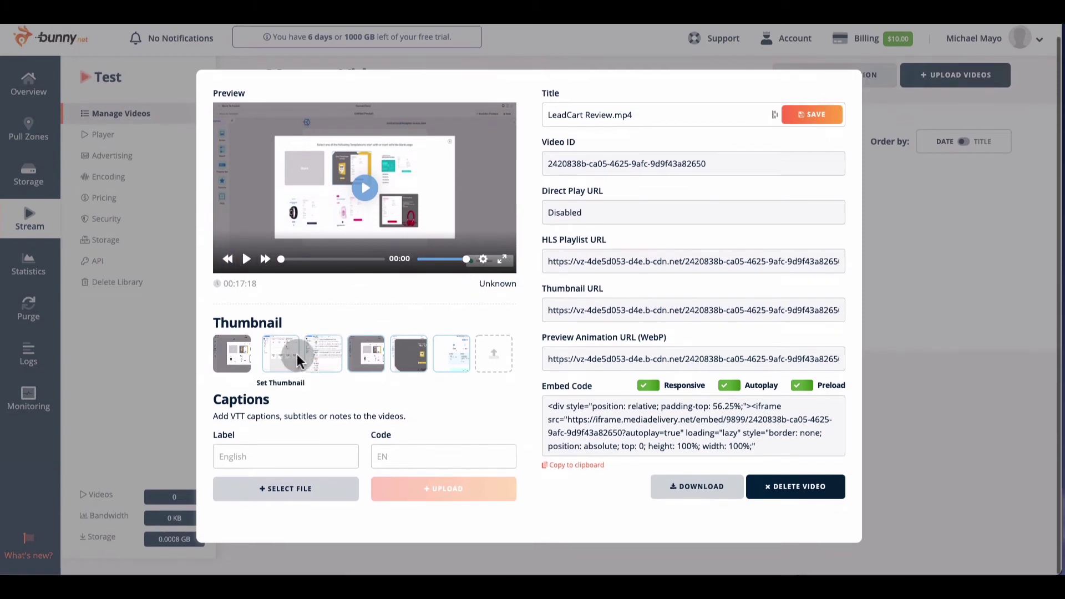
click(277, 356)
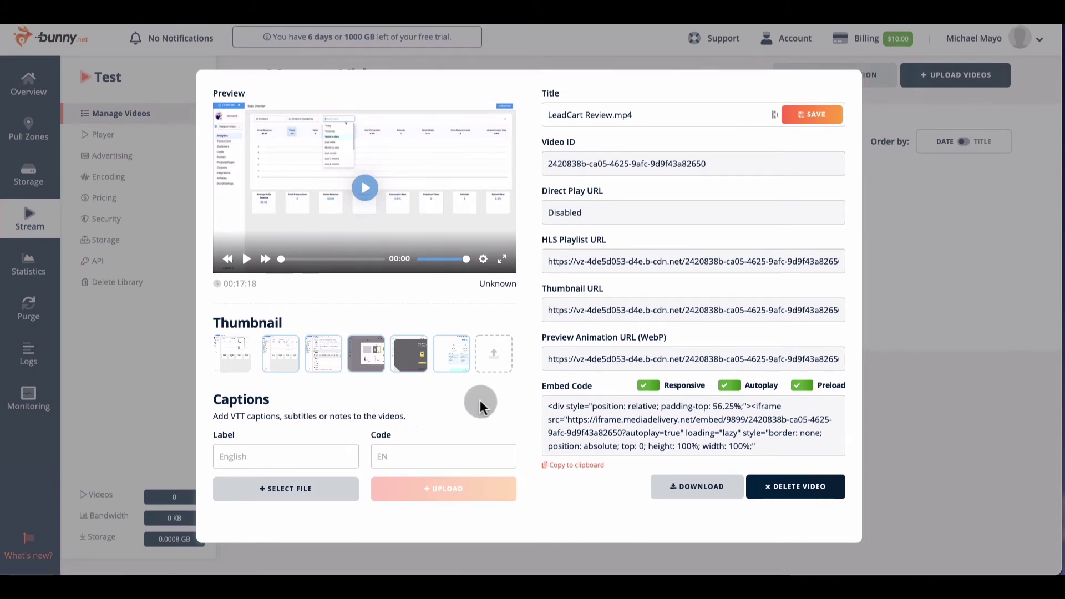
- Turn off Autoplay for the video's embed code and close the video details
scroll(716, 187, up, 1)
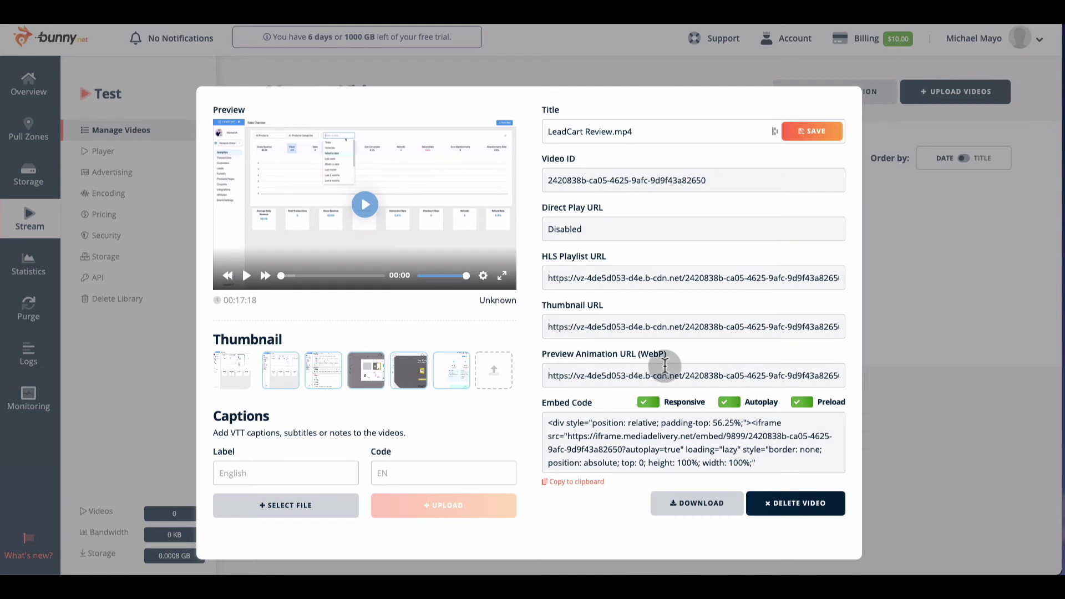
scroll(621, 364, down, 1)
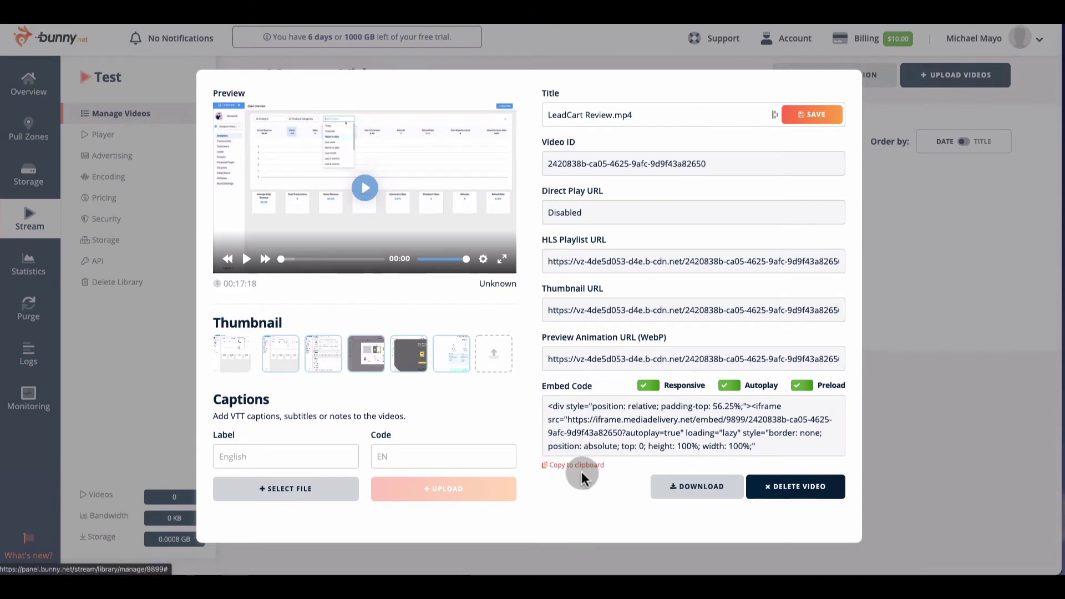
click(729, 388)
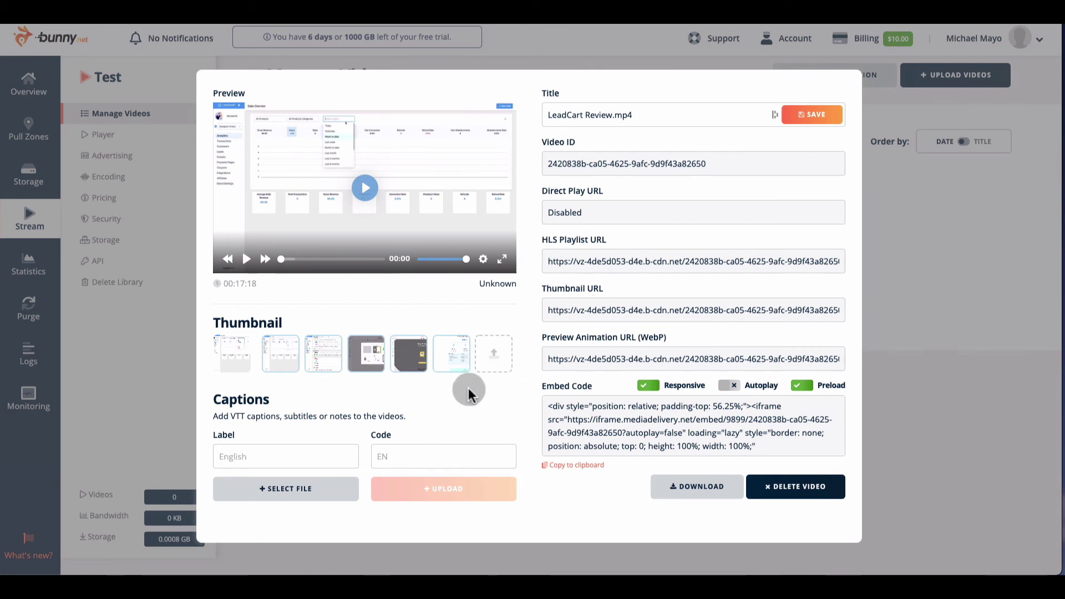
click(967, 293)
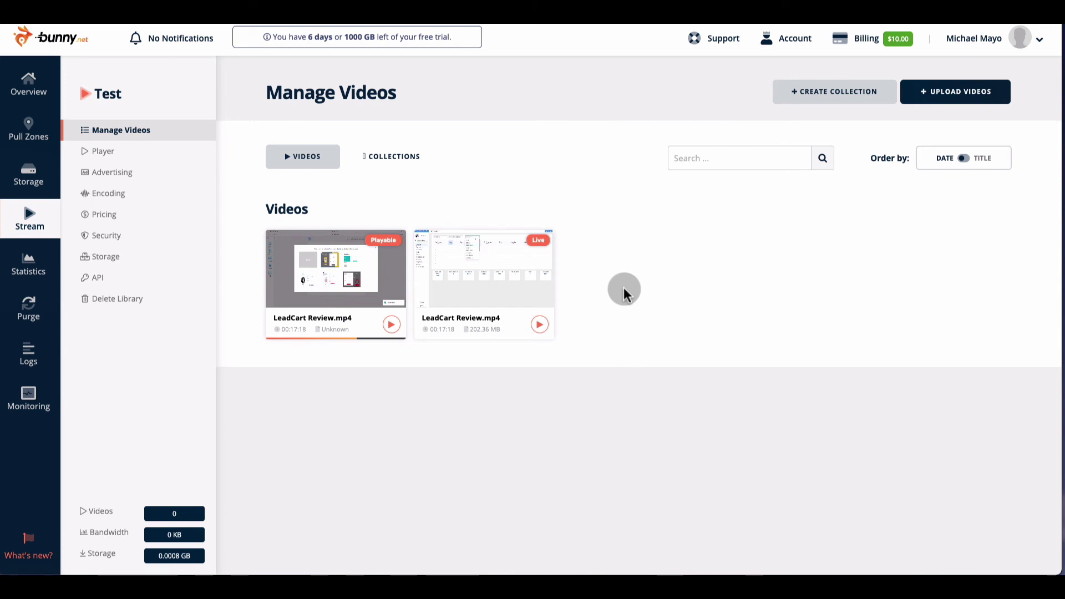
- View the collections in the Test library's video management page
click(396, 158)
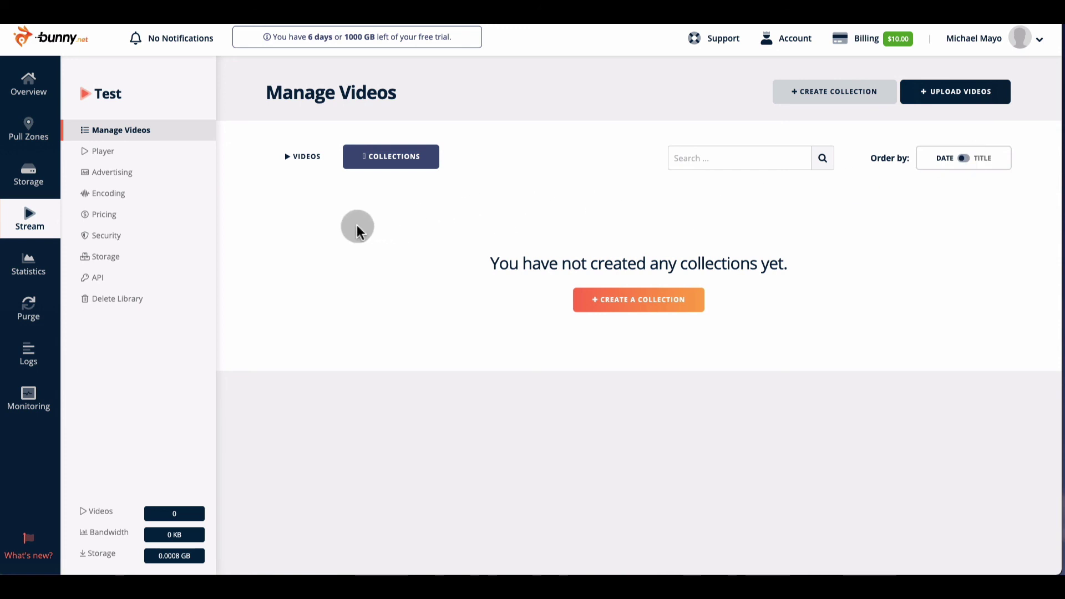
click(126, 132)
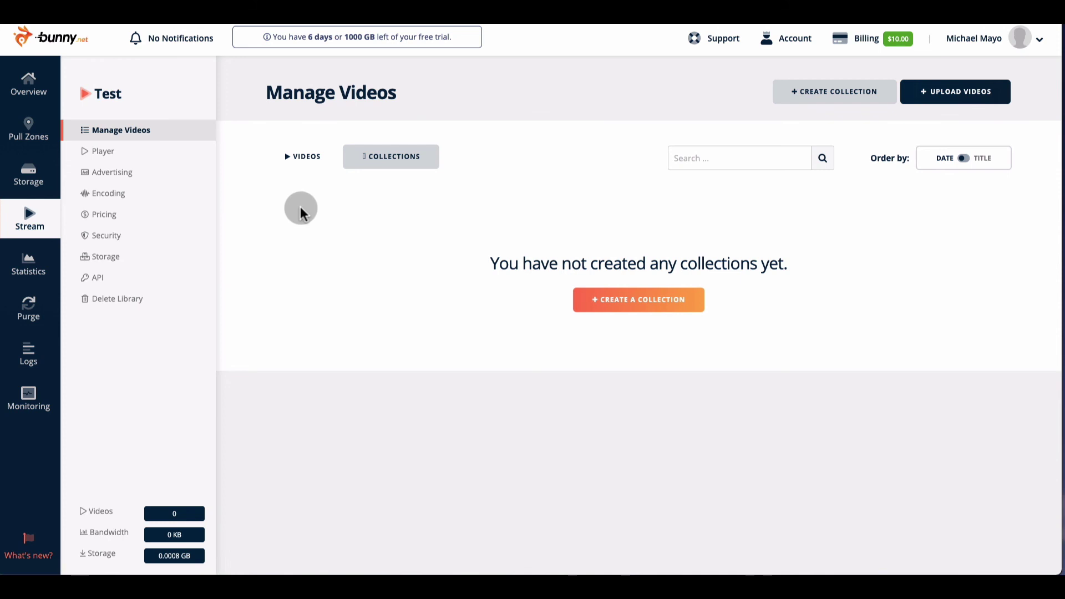